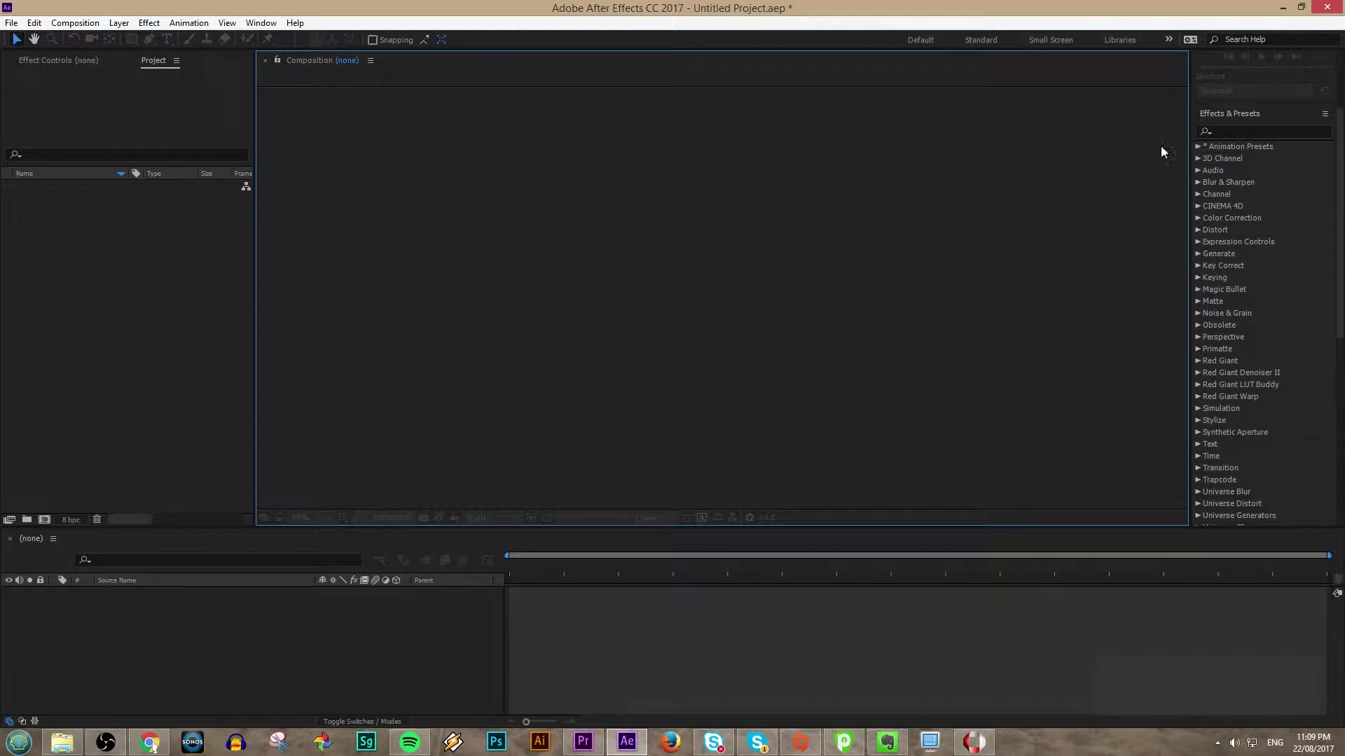
Step: Expand the Text animation presets and open the Animate In folder to view its presets
left_click(1197, 148)
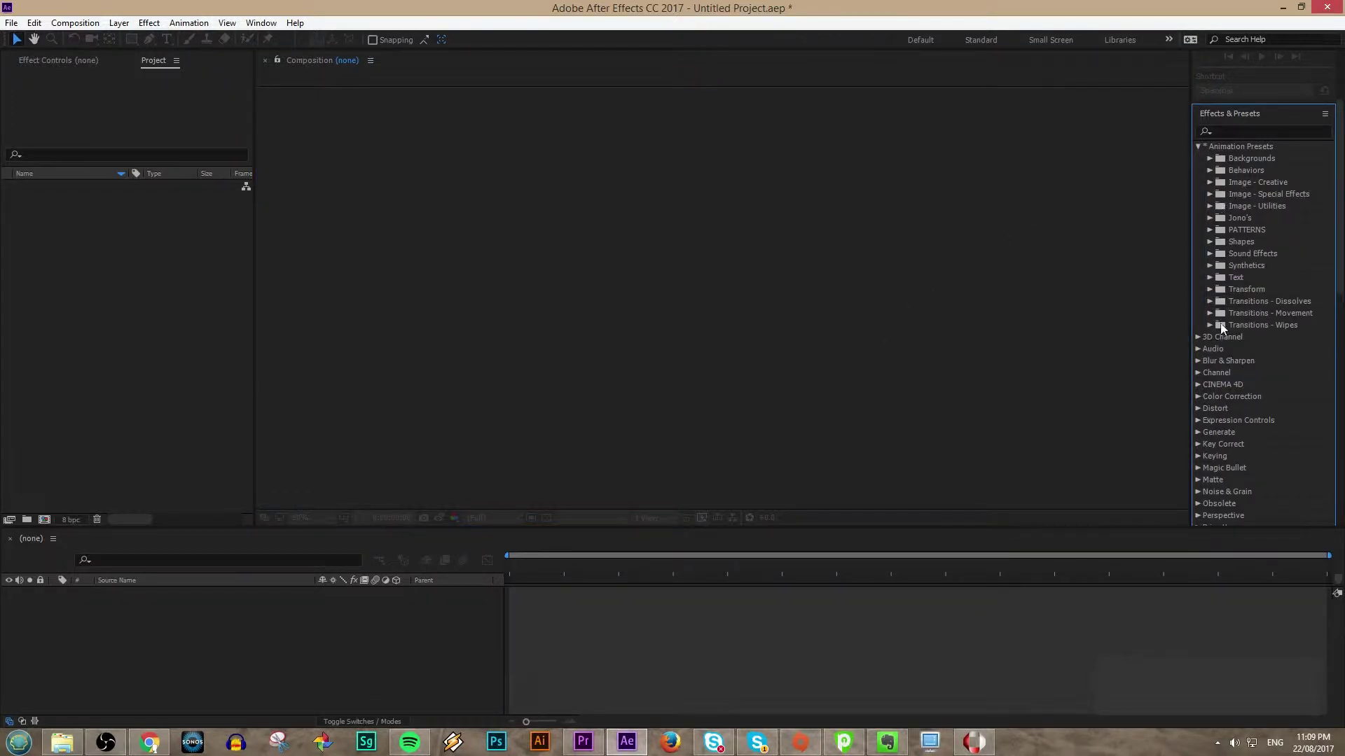
left_click(1210, 277)
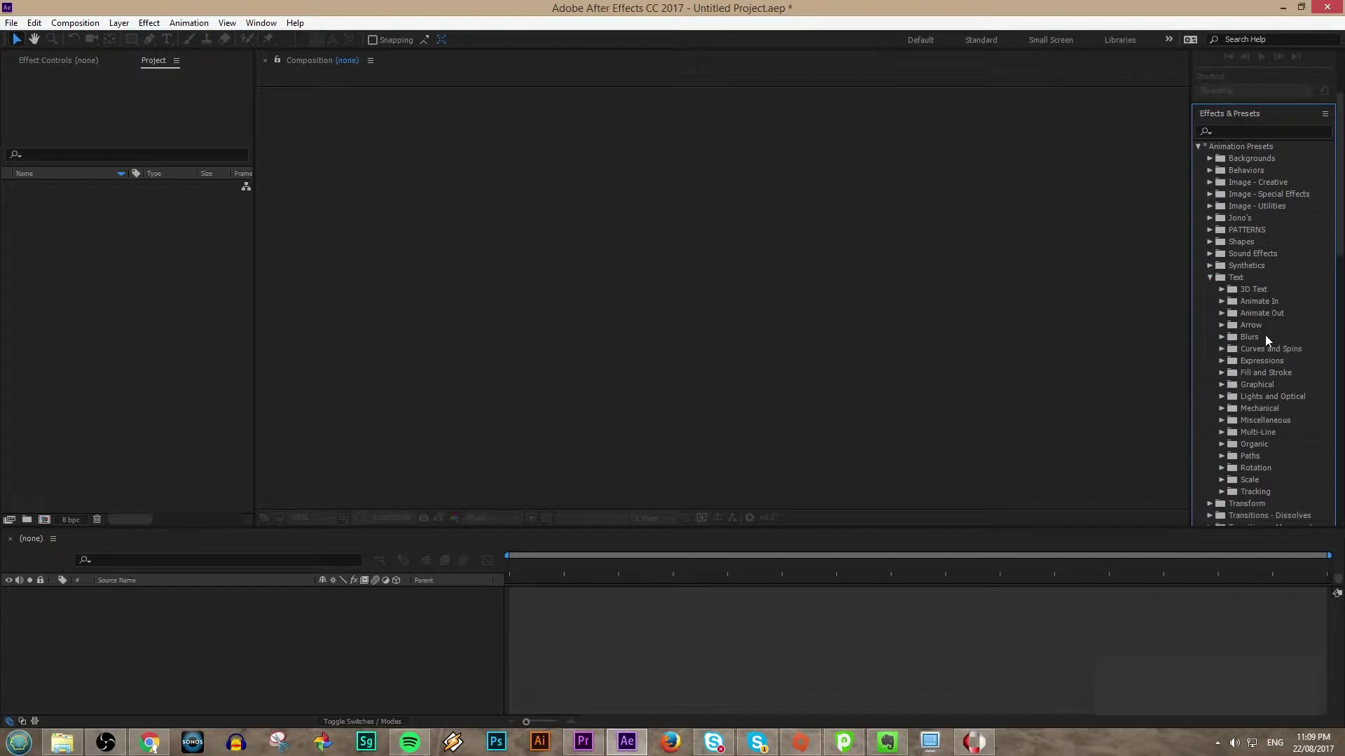
left_click(1220, 301)
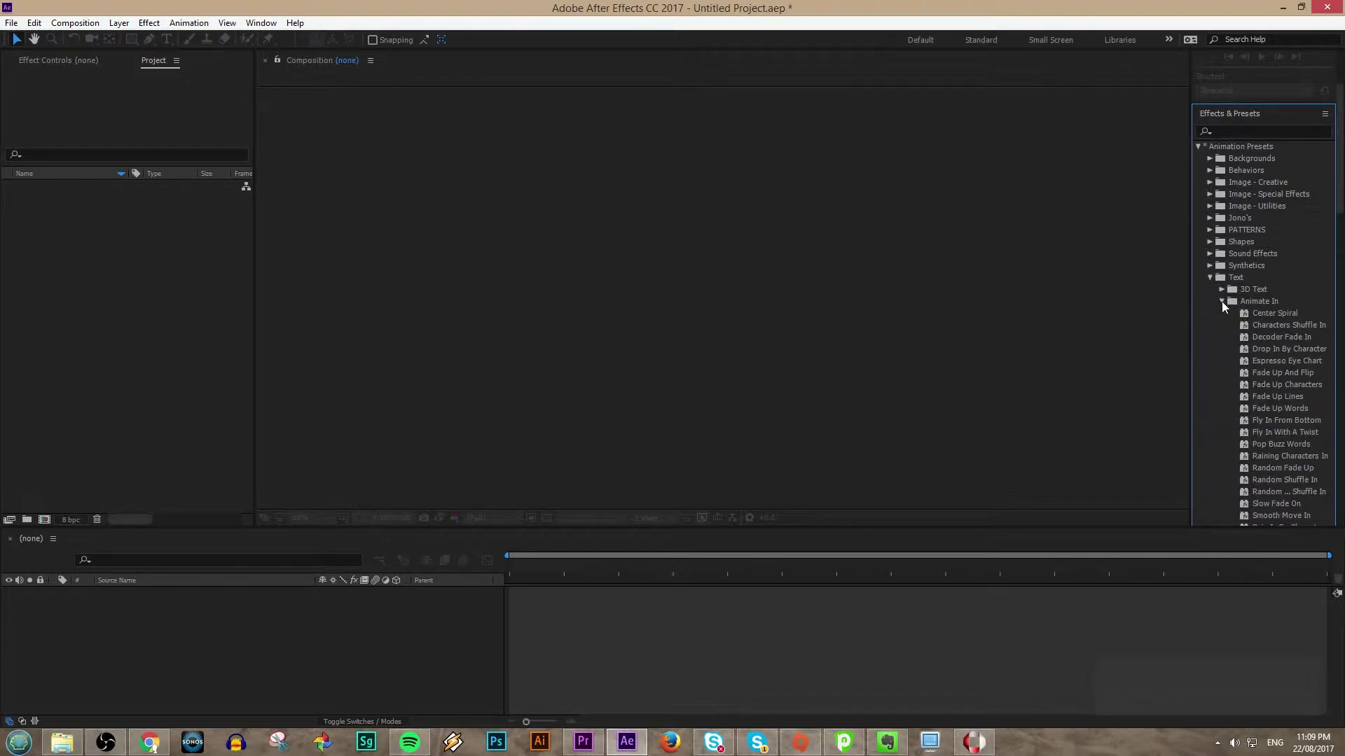
left_click_drag(1336, 205, 1337, 250)
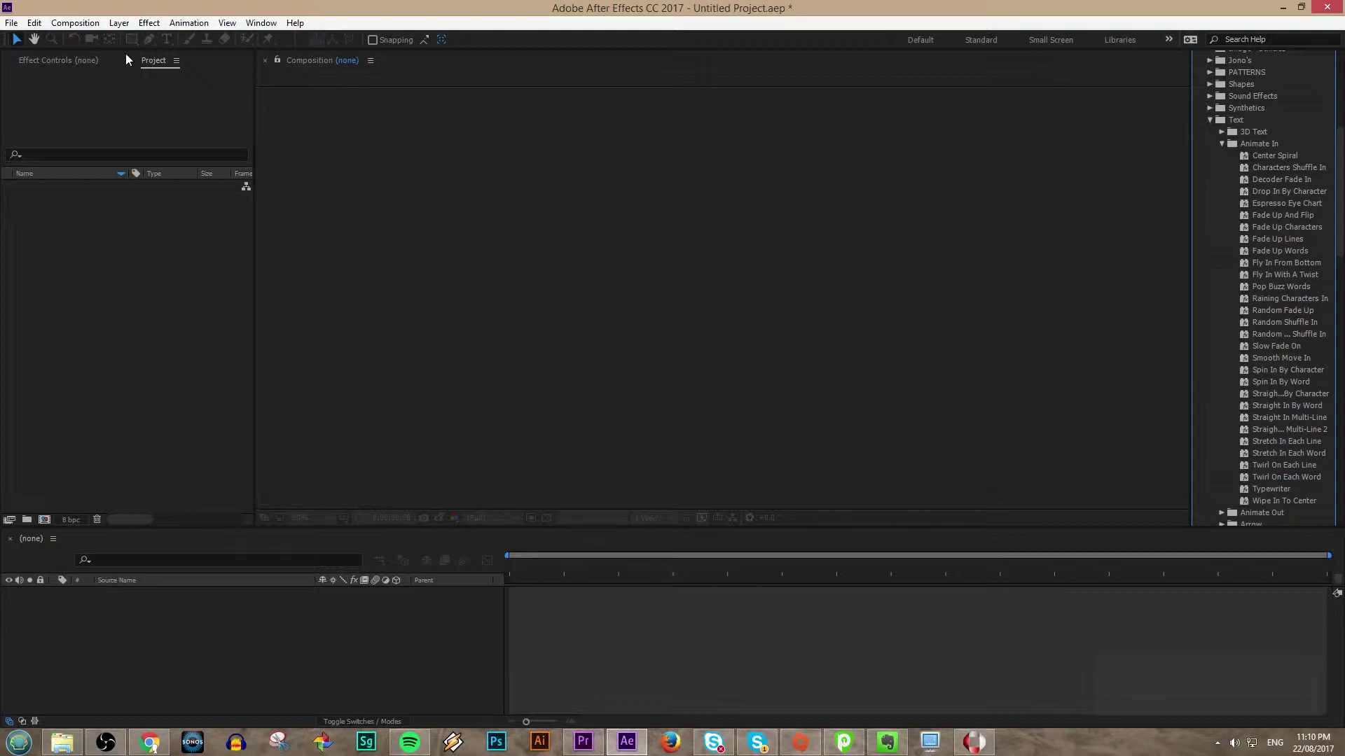
Step: Create a composition named "Straight In By Word" at 1920 x 1080 px, 30 fps and 15 seconds long
left_click(75, 22)
left_click(91, 36)
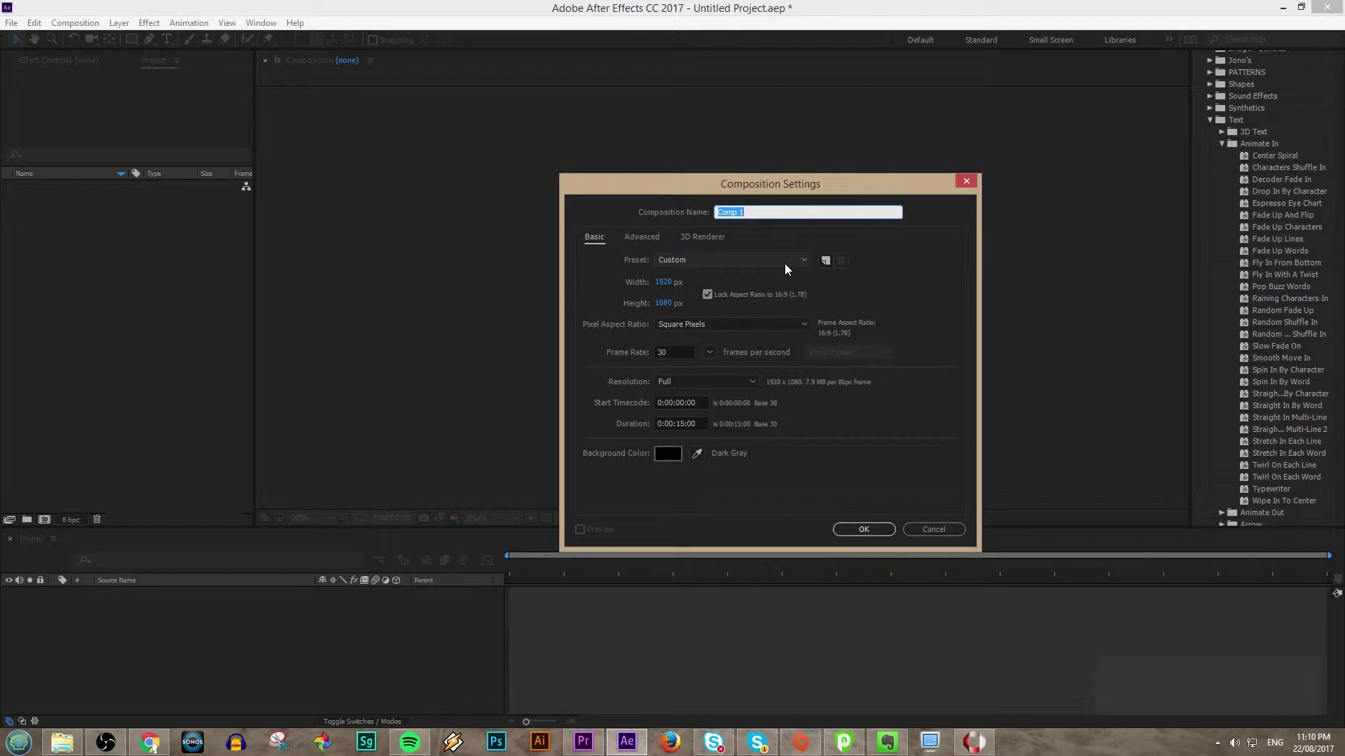
type("Str")
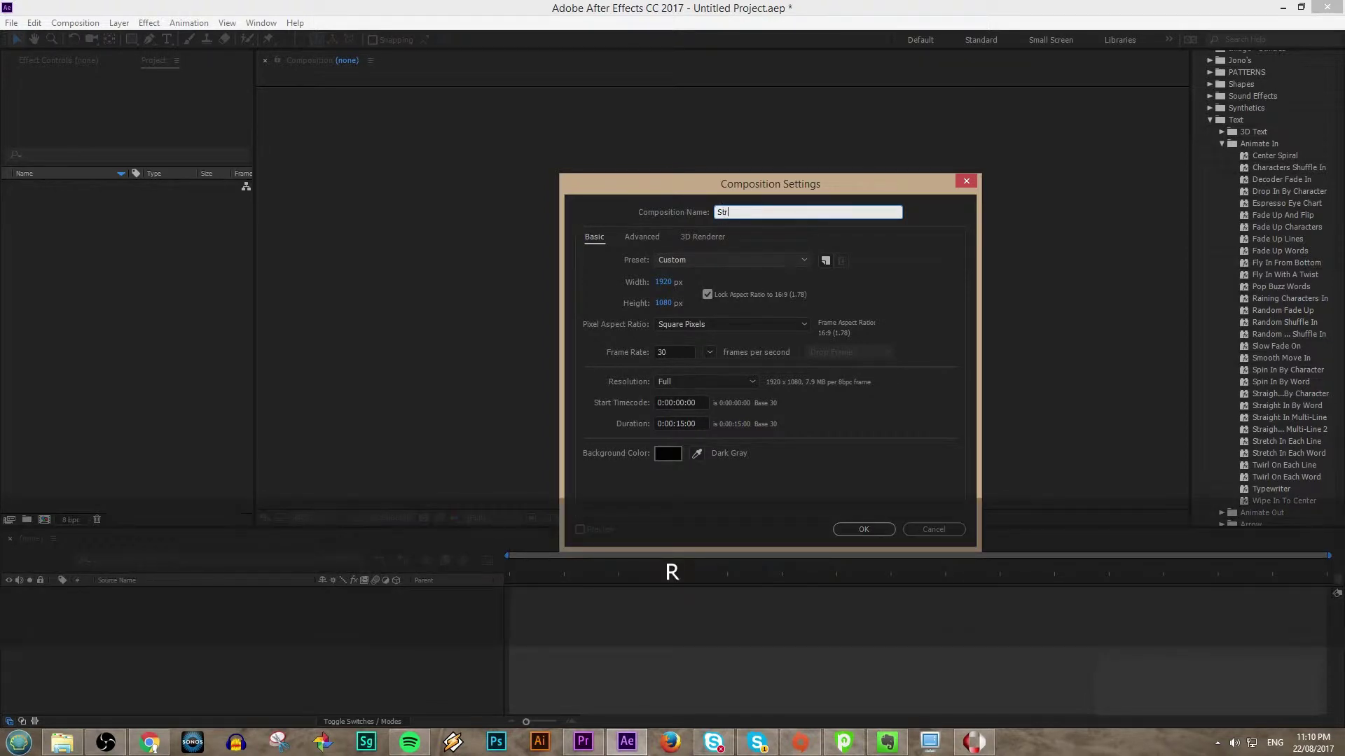
type("aight In ")
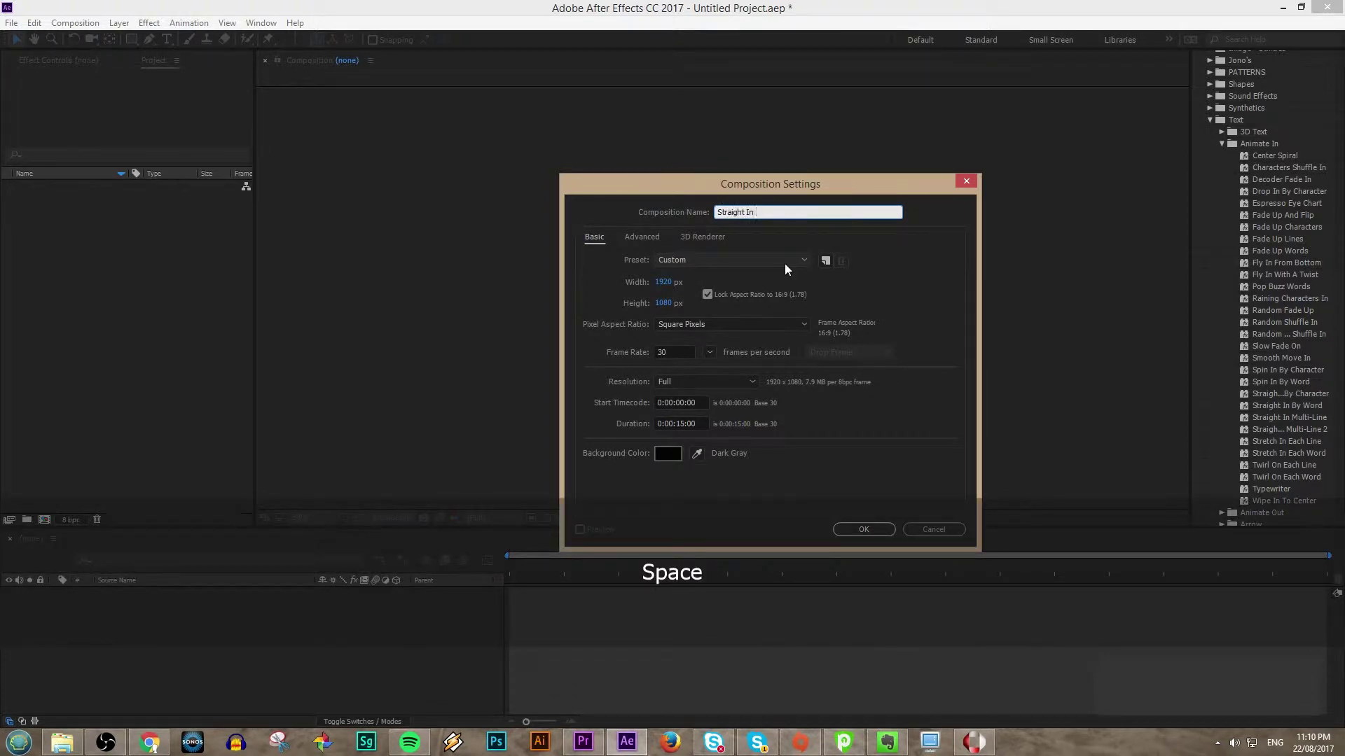
type("By Word")
left_click(905, 270)
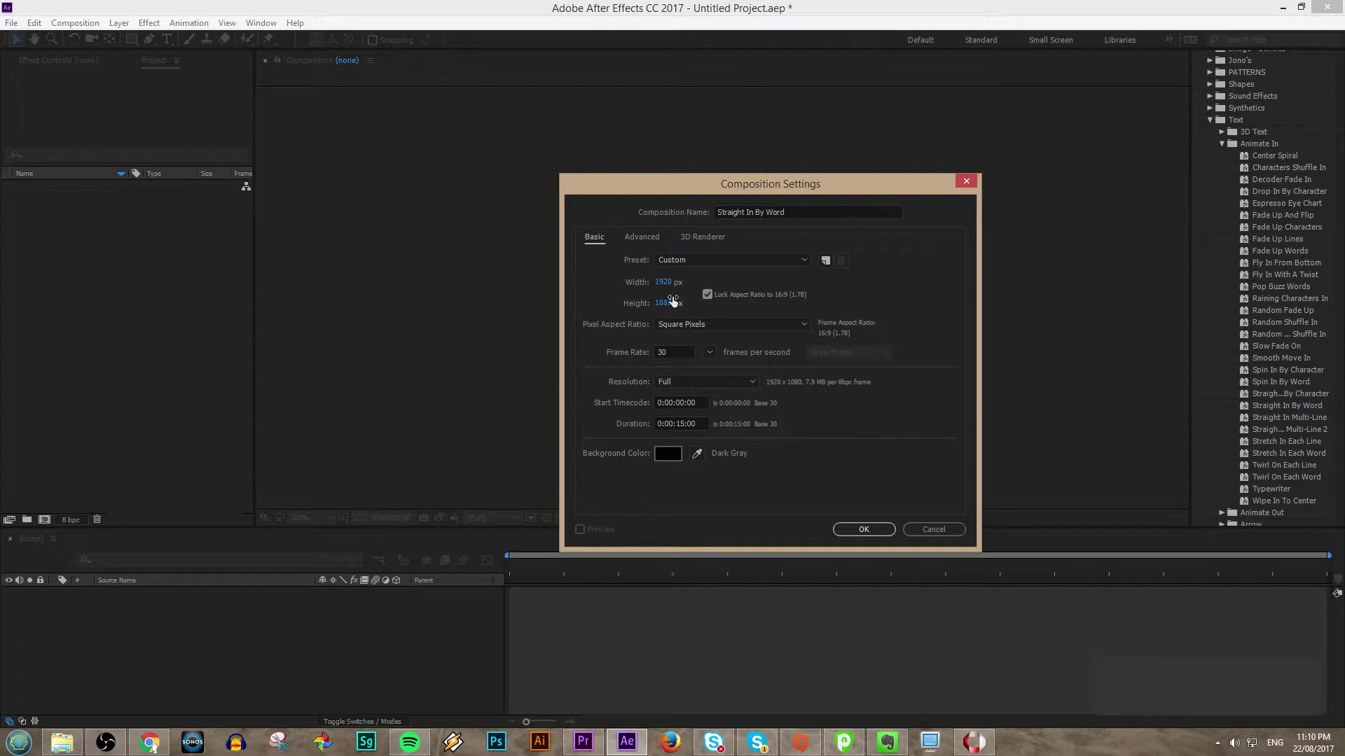
left_click(862, 530)
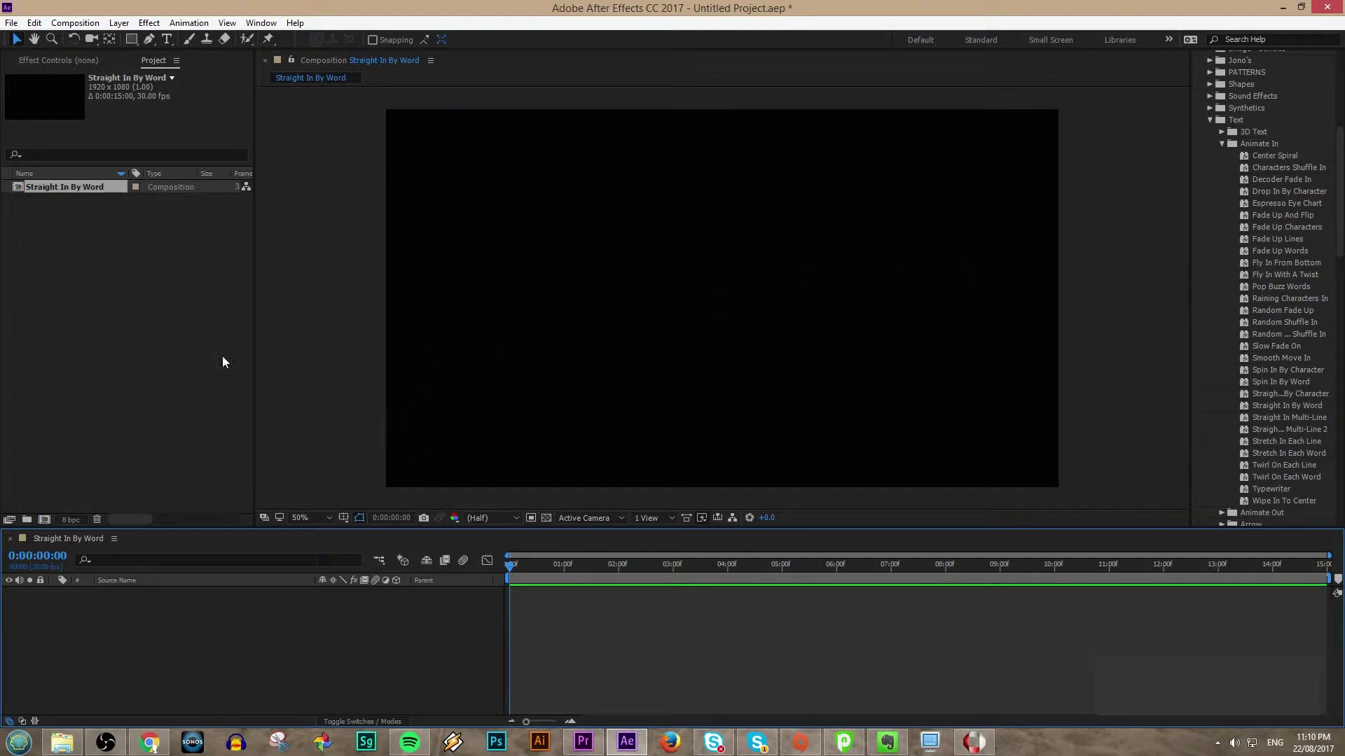
Step: Add a red 1920 x 1080 solid layer named "BG" as the background
left_click(119, 23)
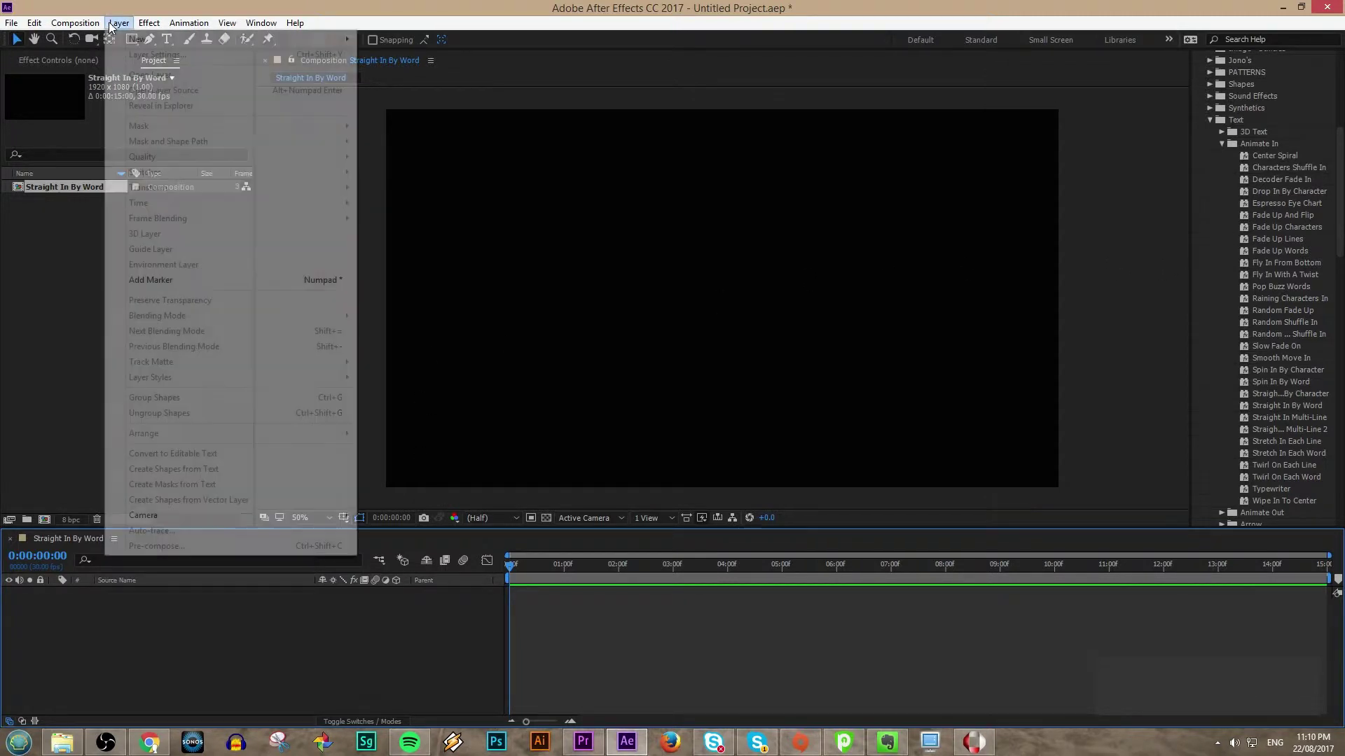
mouse_move(141, 41)
left_click(422, 59)
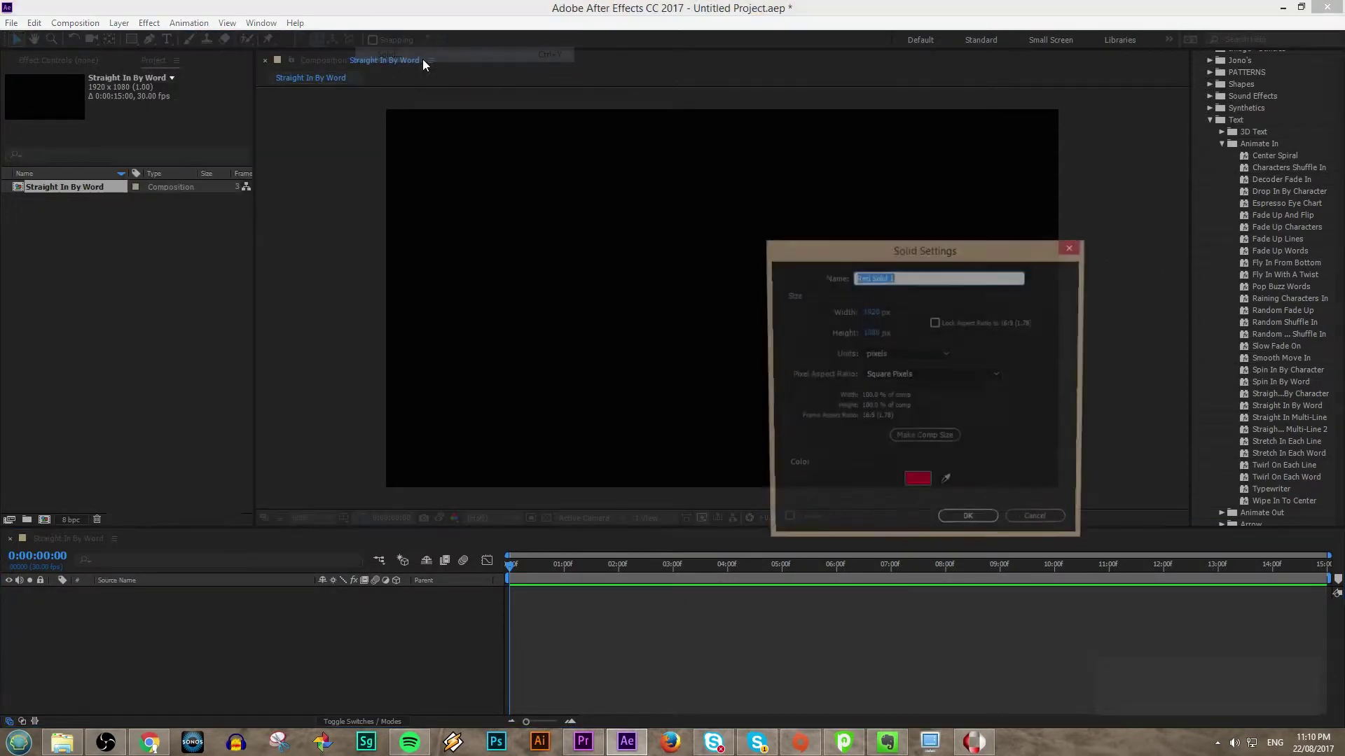
type("BG")
key("Return")
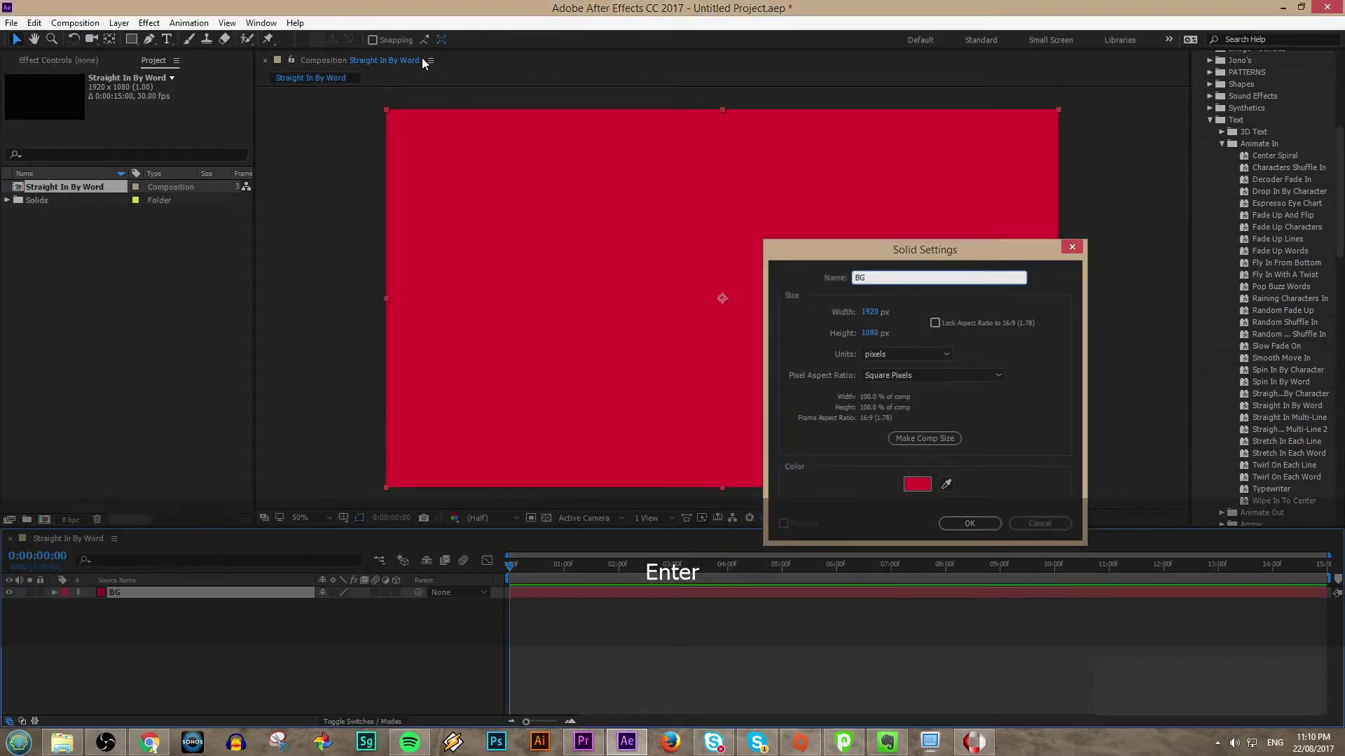
Step: Add a text layer reading "This is some sample text." above the BG solid
left_click(167, 39)
left_click(409, 187)
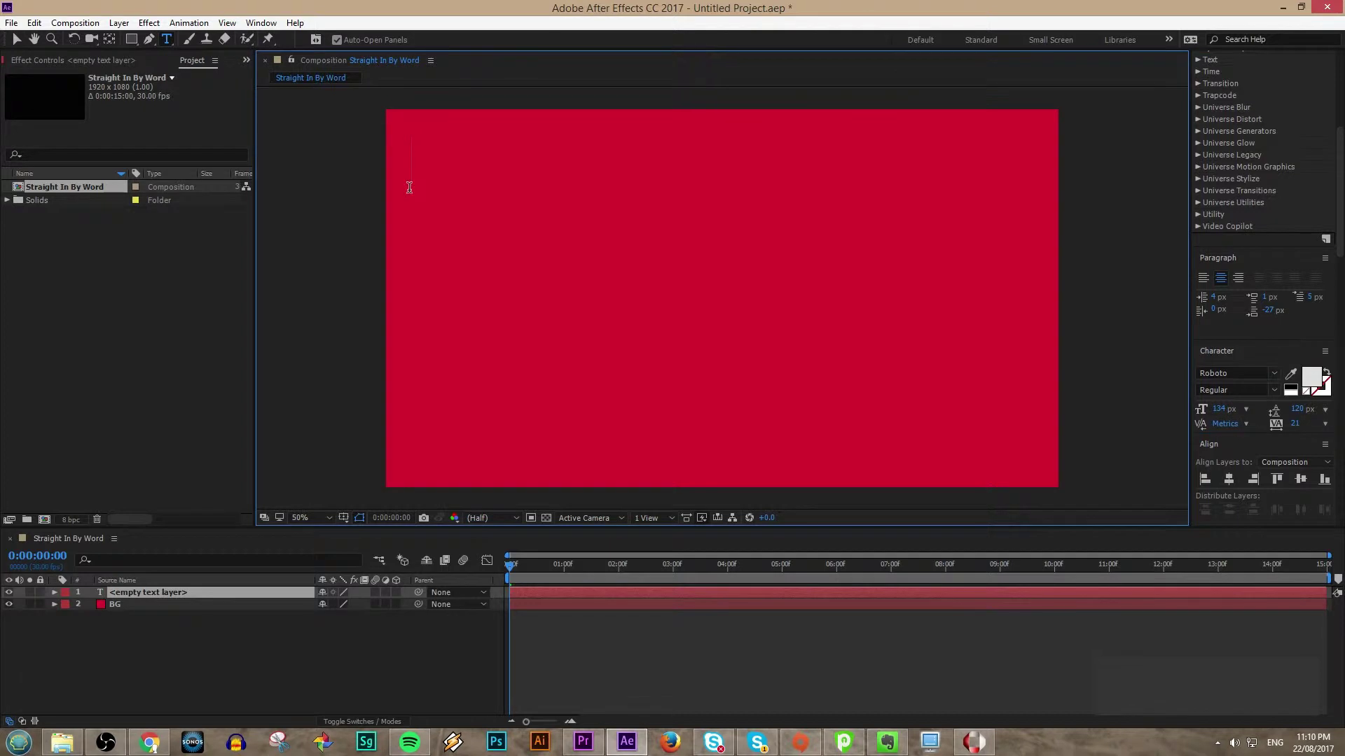
type("This is some ")
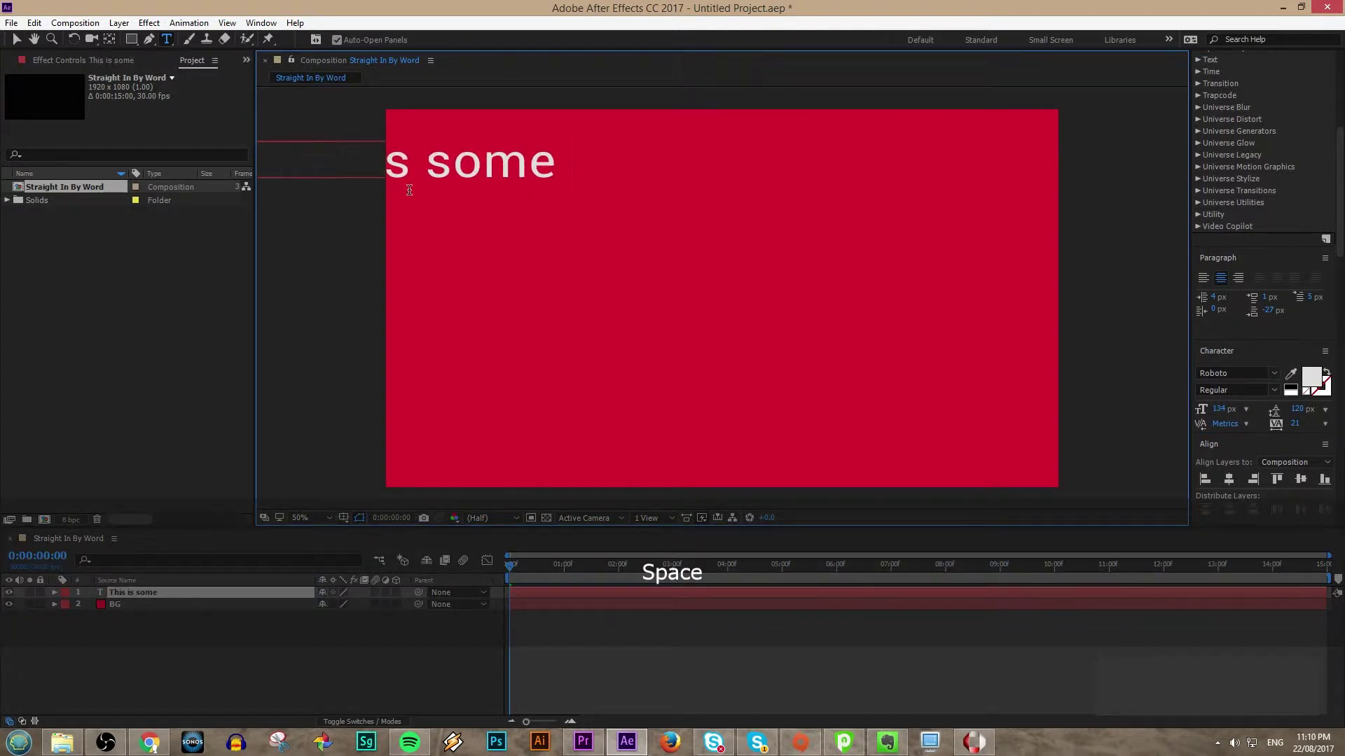
type("sample te")
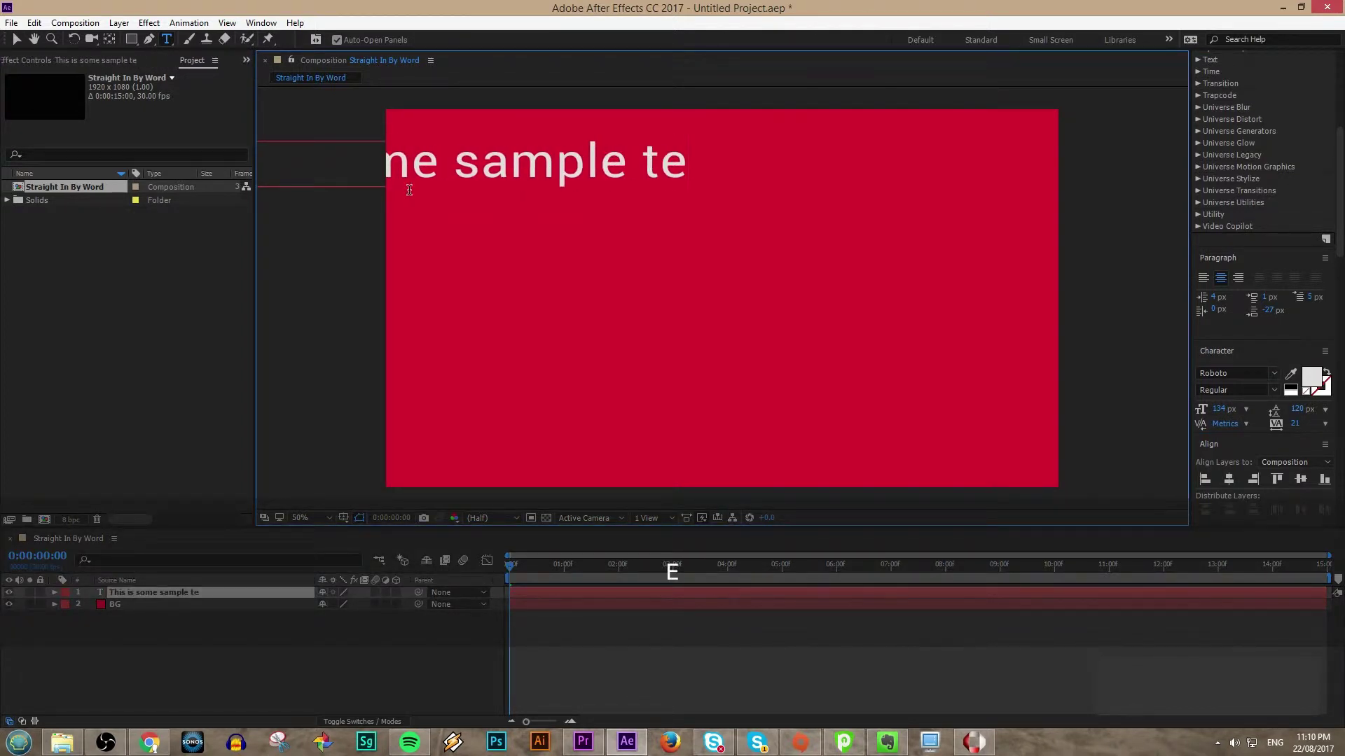
type("xt.")
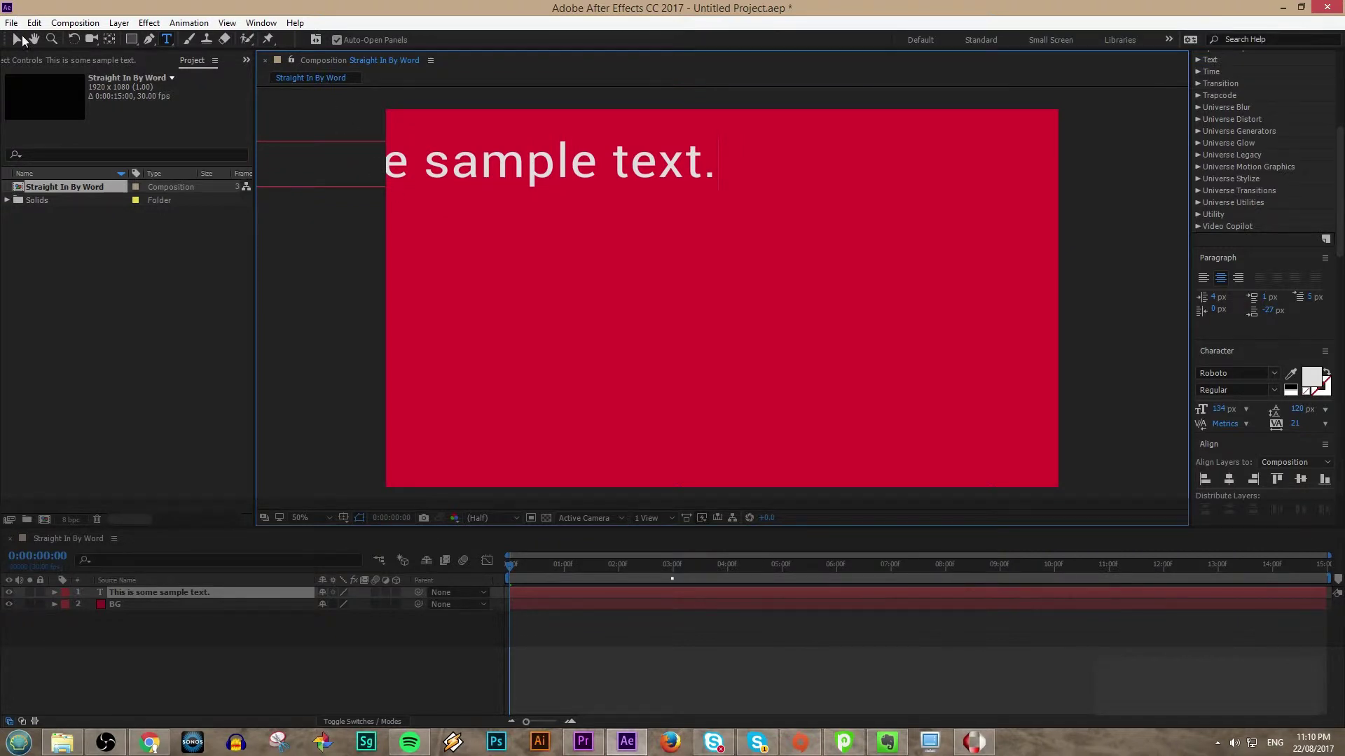
Step: Move the text to the centre of the frame and set its font size to 132 px
left_click(20, 39)
left_click_drag(532, 193, 781, 311)
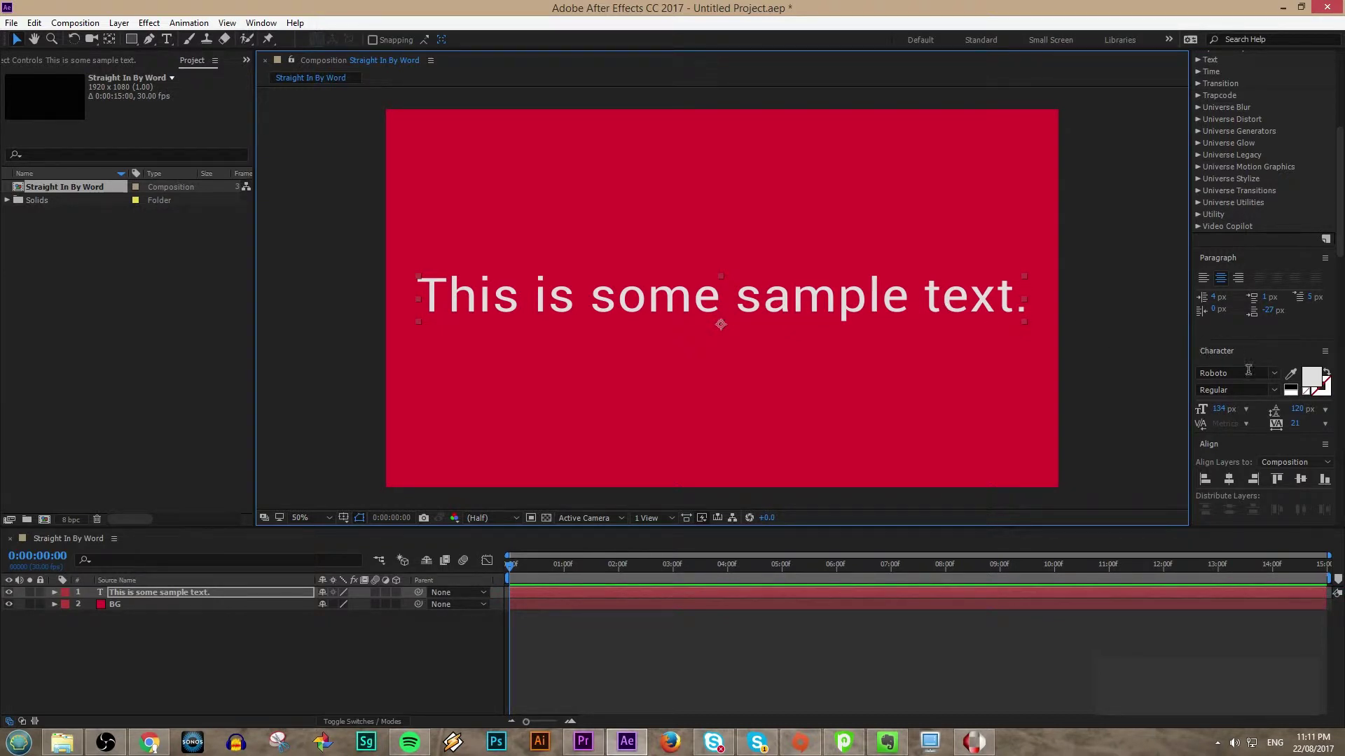
mouse_move(1220, 410)
left_mouse_down()
mouse_move(1206, 410)
mouse_move(1218, 409)
left_mouse_up()
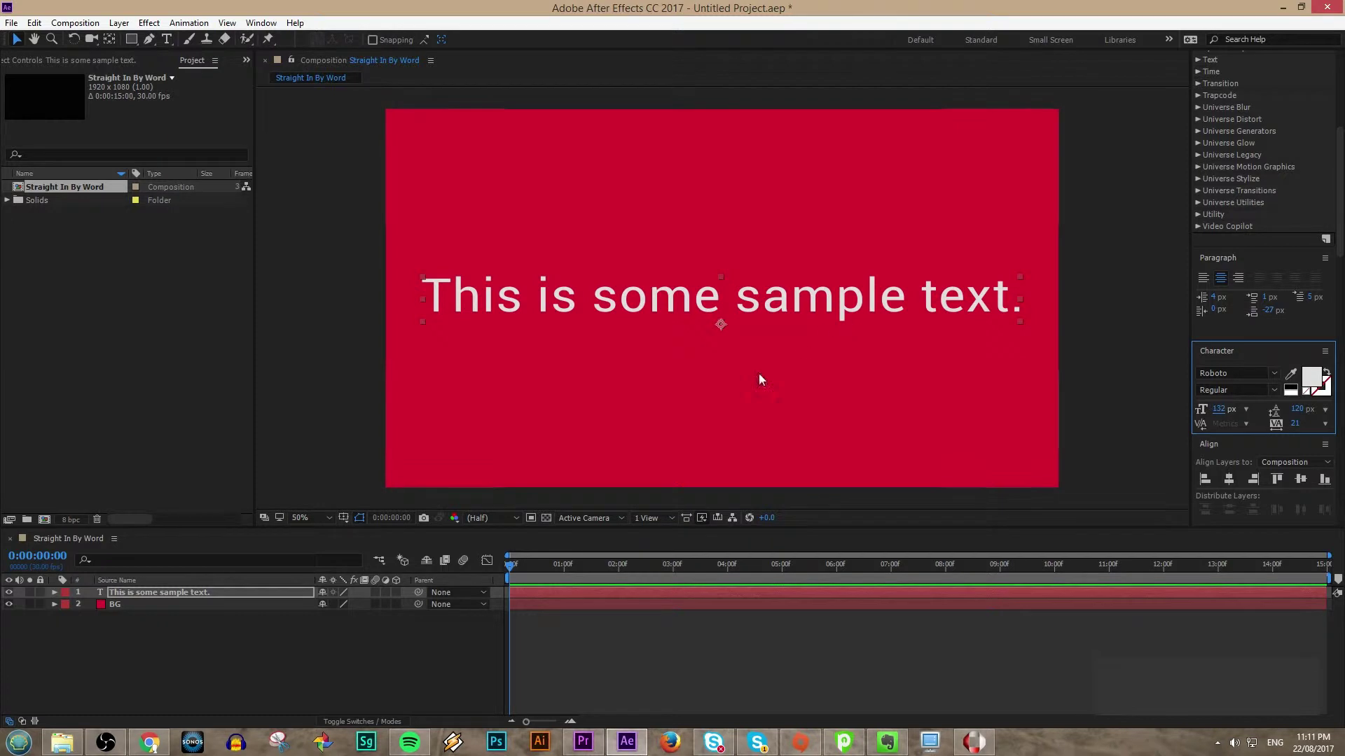
left_click(480, 644)
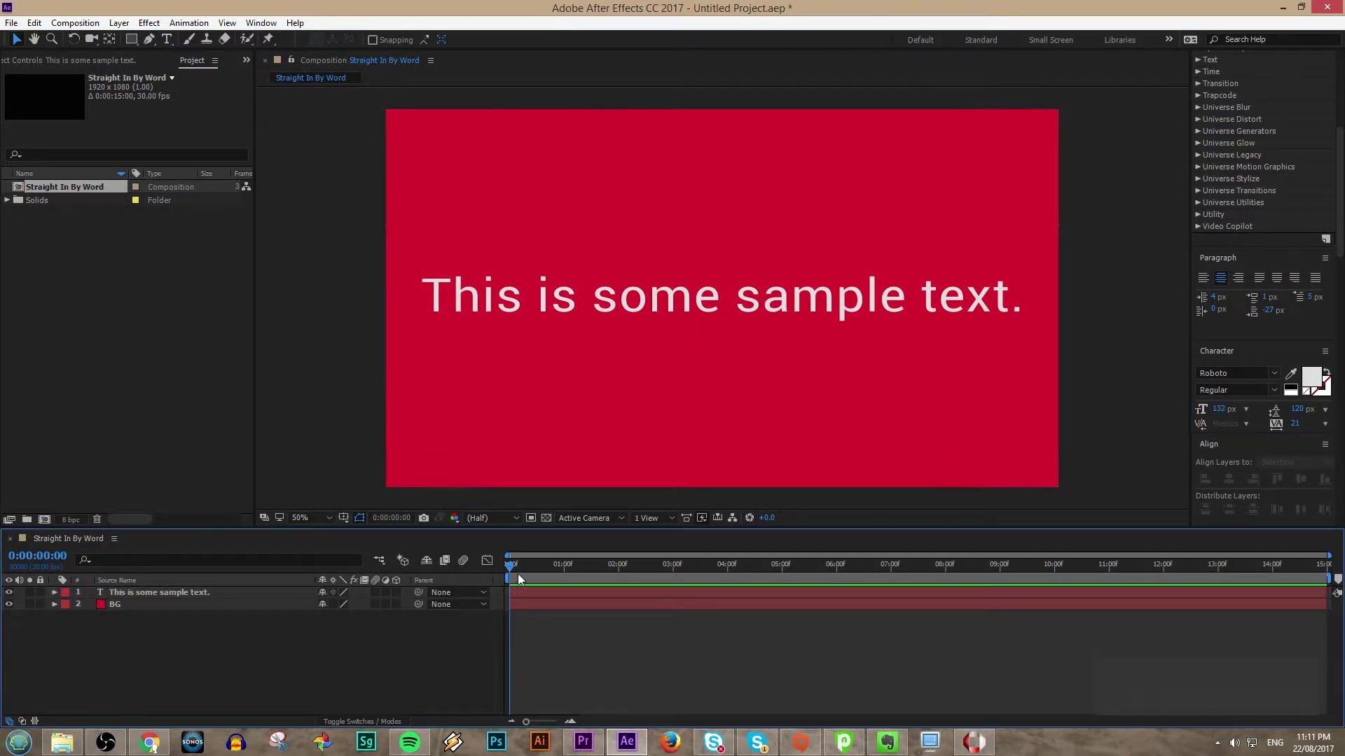
Step: Apply the Straight In By Word preset to the text layer with the playhead at 0:00:00:00
left_click_drag(510, 565, 480, 551)
scroll(1340, 140, "up", 5)
scroll(1312, 218, "up", 2)
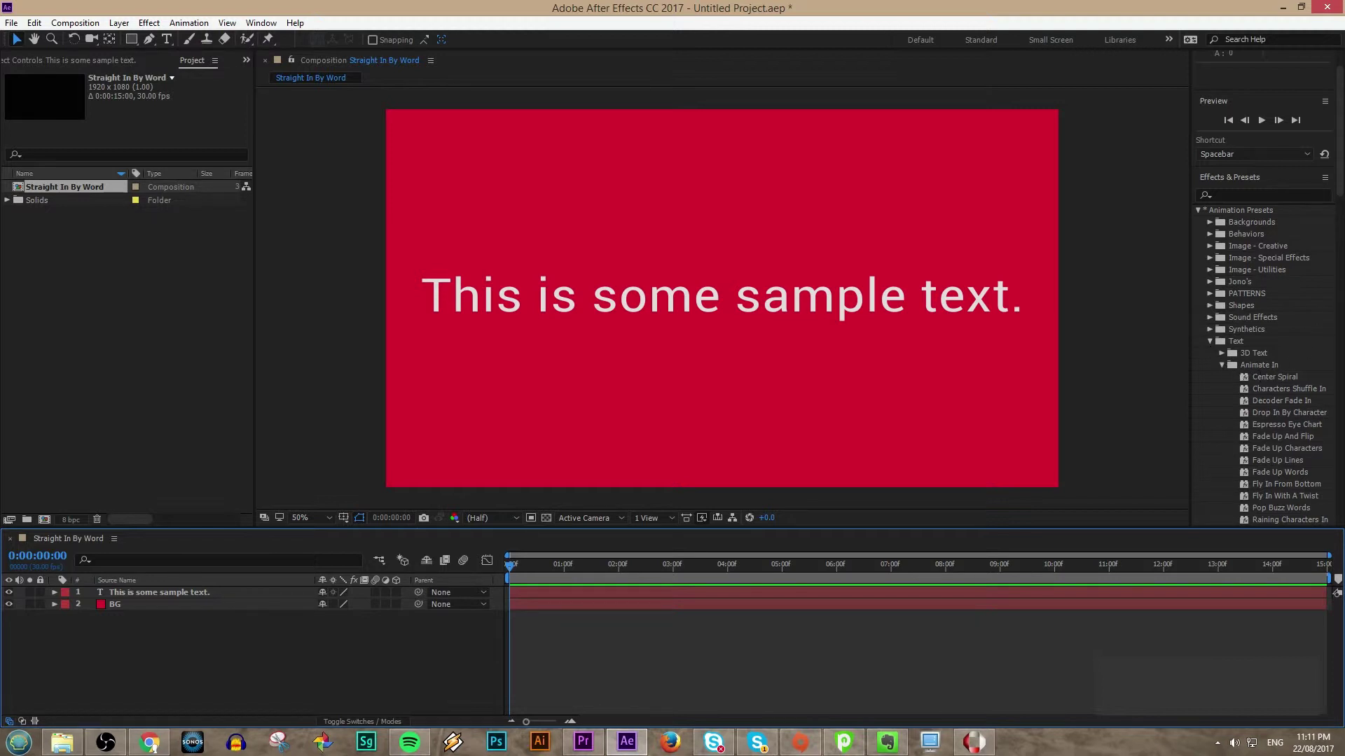
scroll(1326, 269, "down", 10)
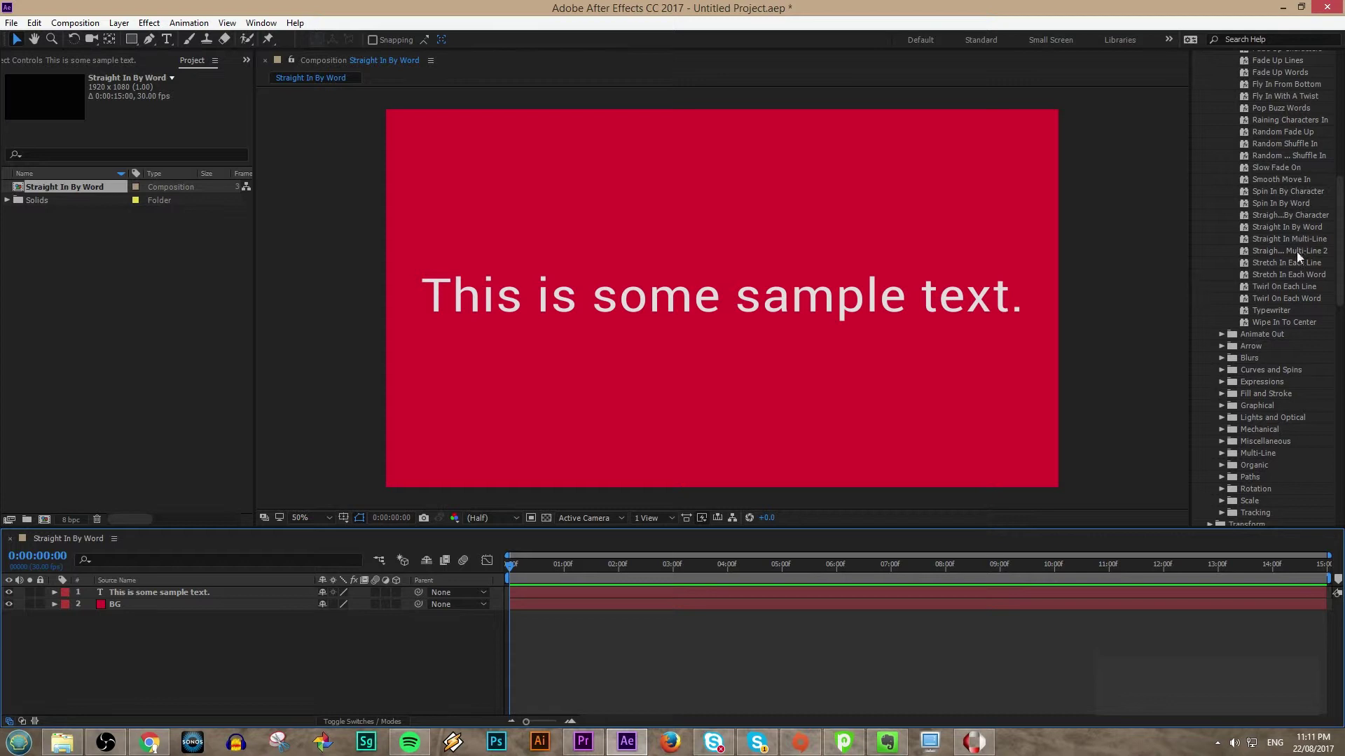
left_click_drag(1282, 233, 719, 295)
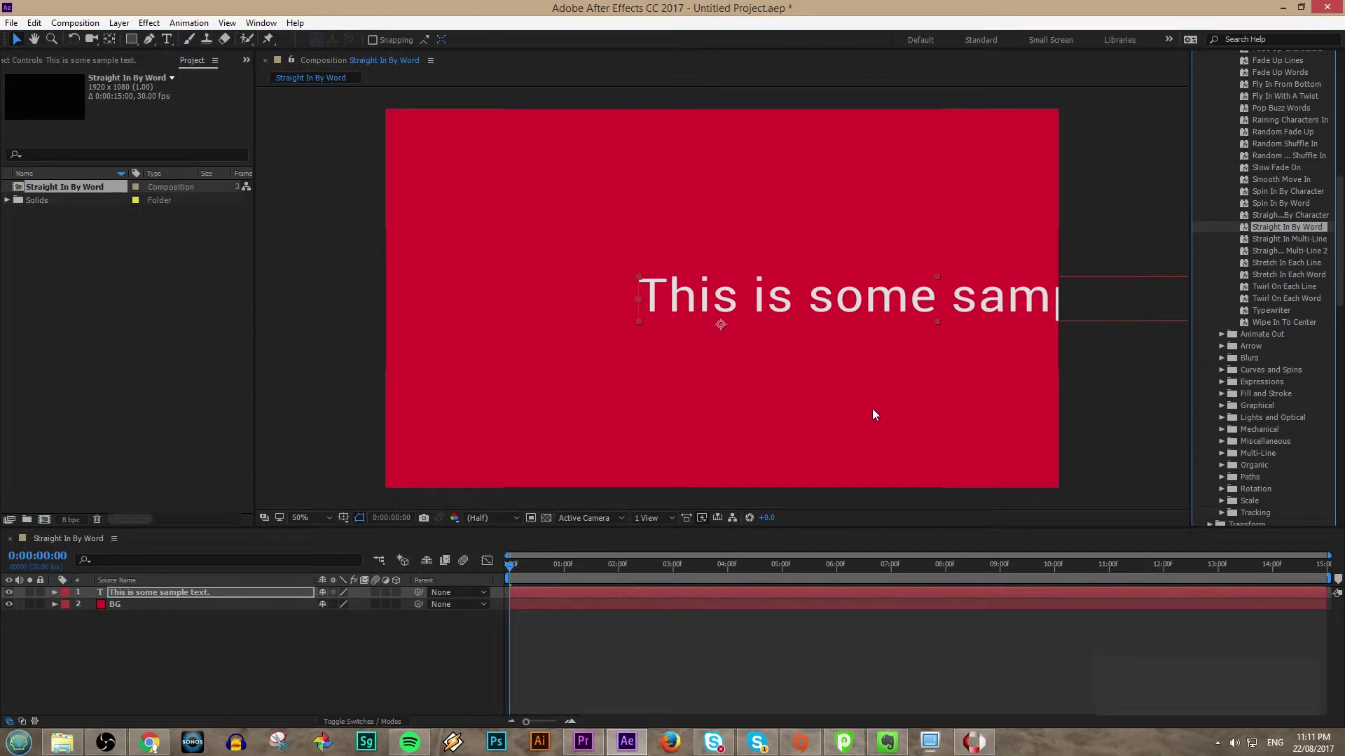
Step: Reveal the text layer's keyframed properties and place the playhead on the first Range Selector keyframe
left_click(129, 592)
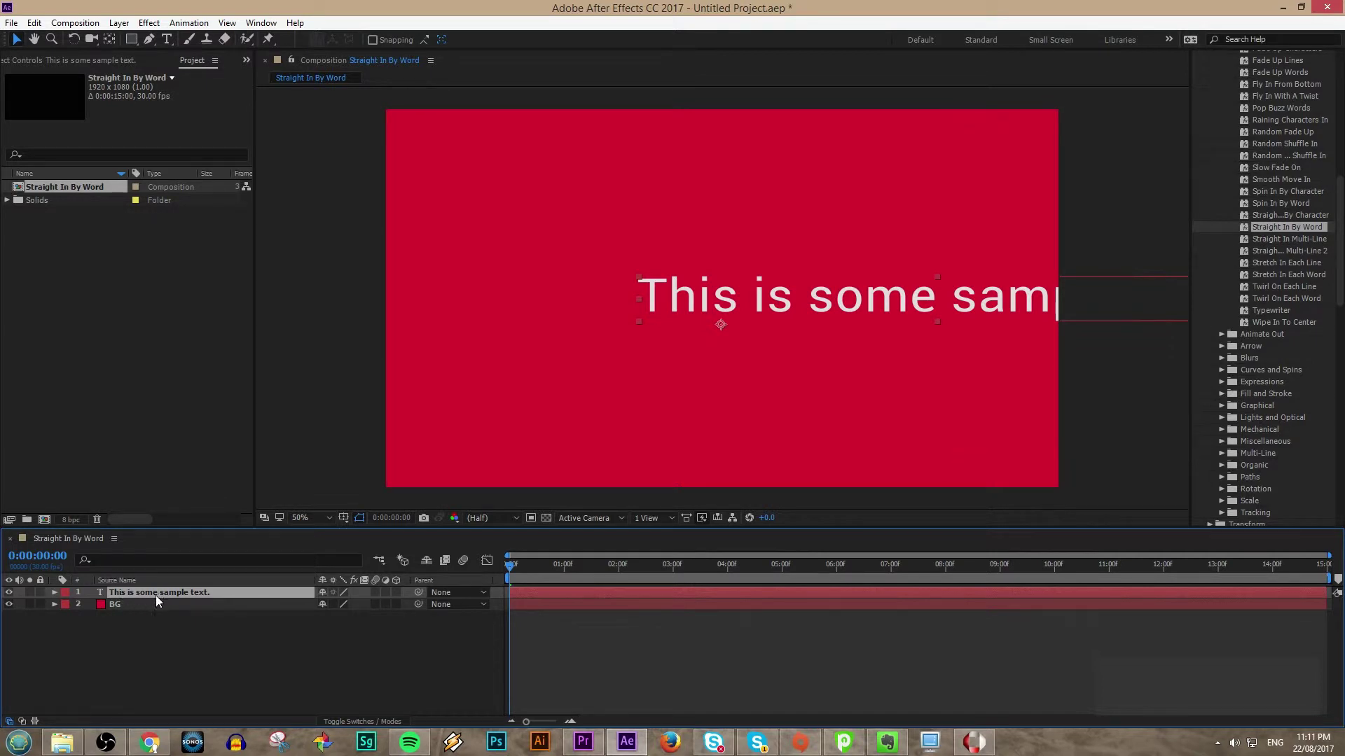
key("u")
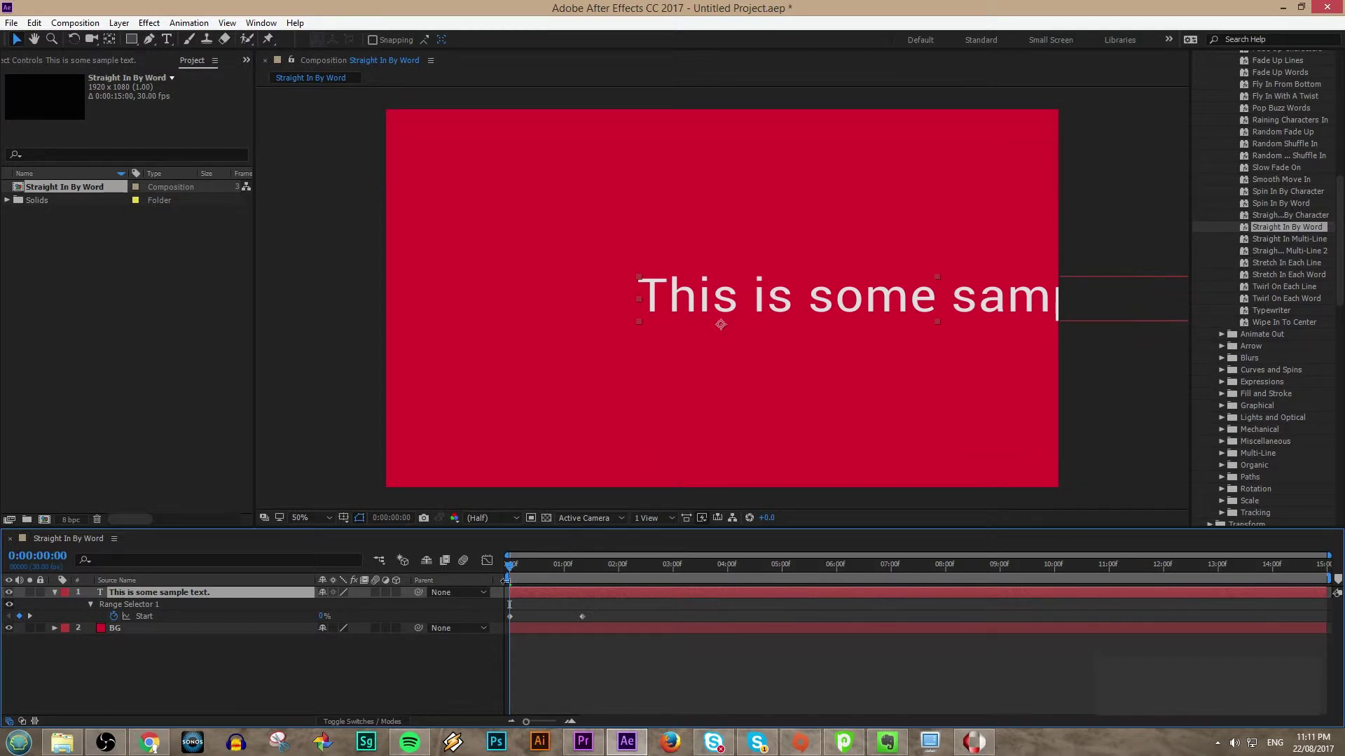
mouse_move(514, 623)
left_click_drag(512, 573, 486, 592)
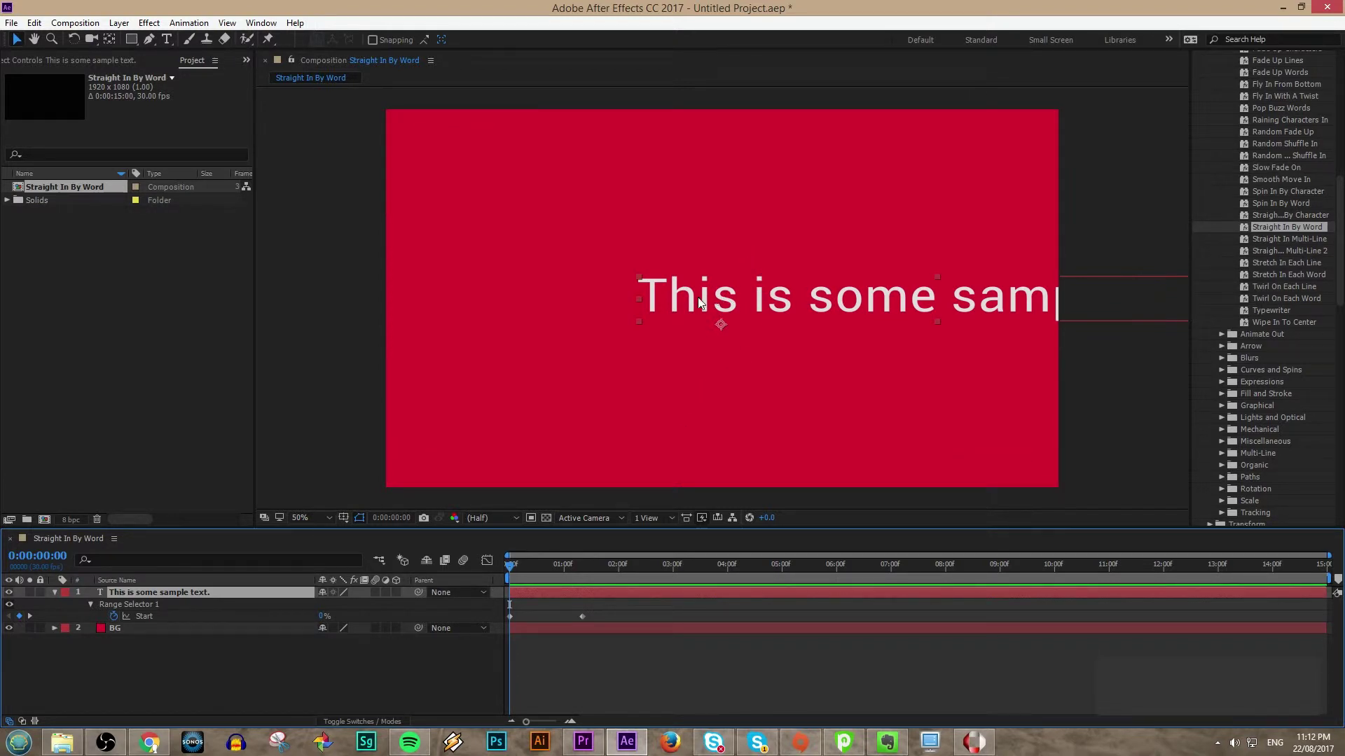
Step: Try moving the text layer itself beyond the frame's right edge at the animation start and undo the move
left_click_drag(716, 316, 1120, 292)
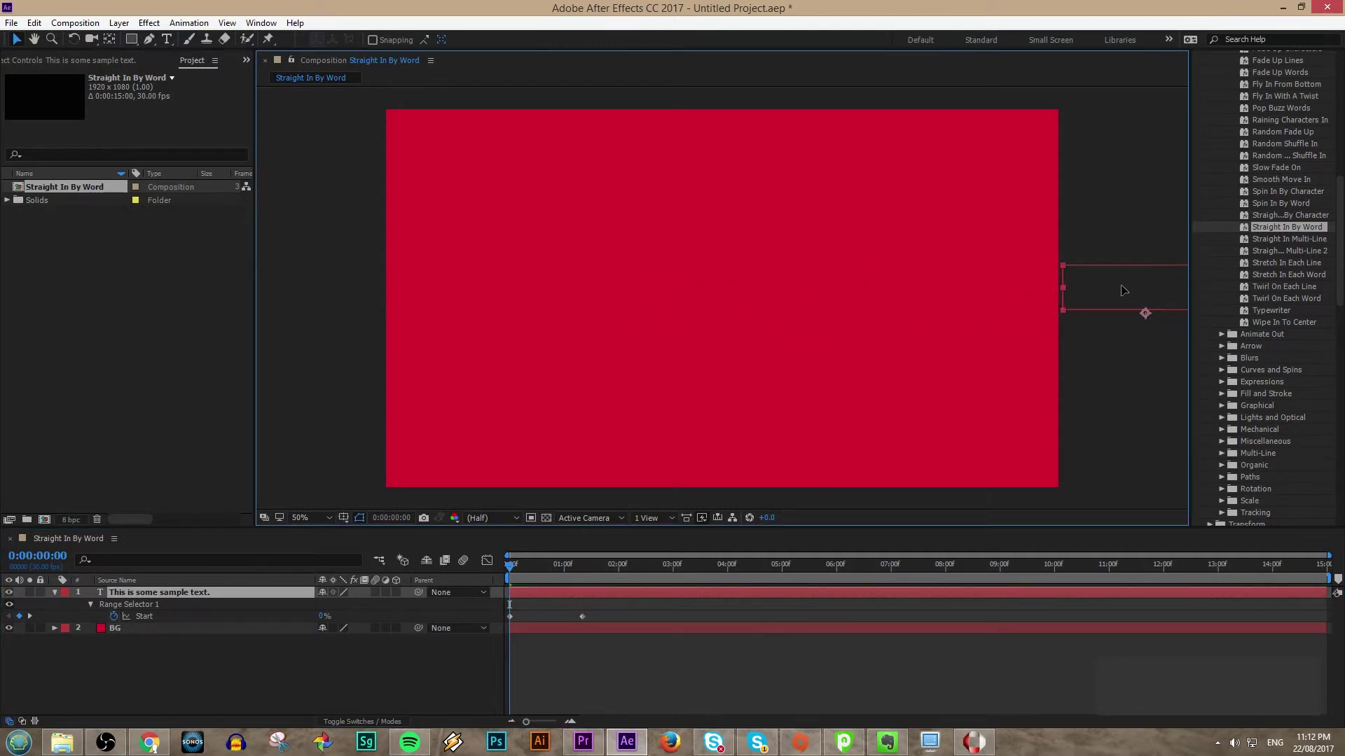
key("Return")
mouse_move(512, 573)
left_mouse_down()
mouse_move(584, 573)
mouse_move(496, 567)
left_mouse_up()
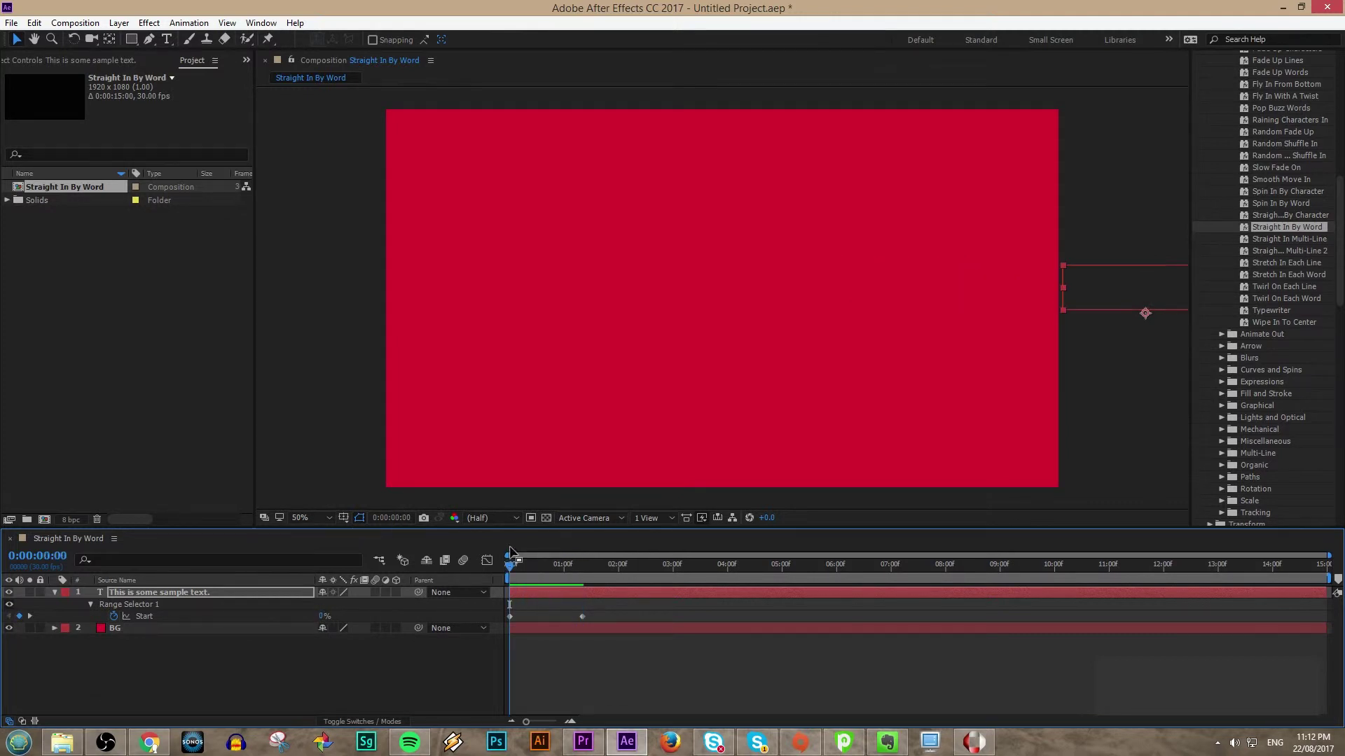
key("ctrl+z")
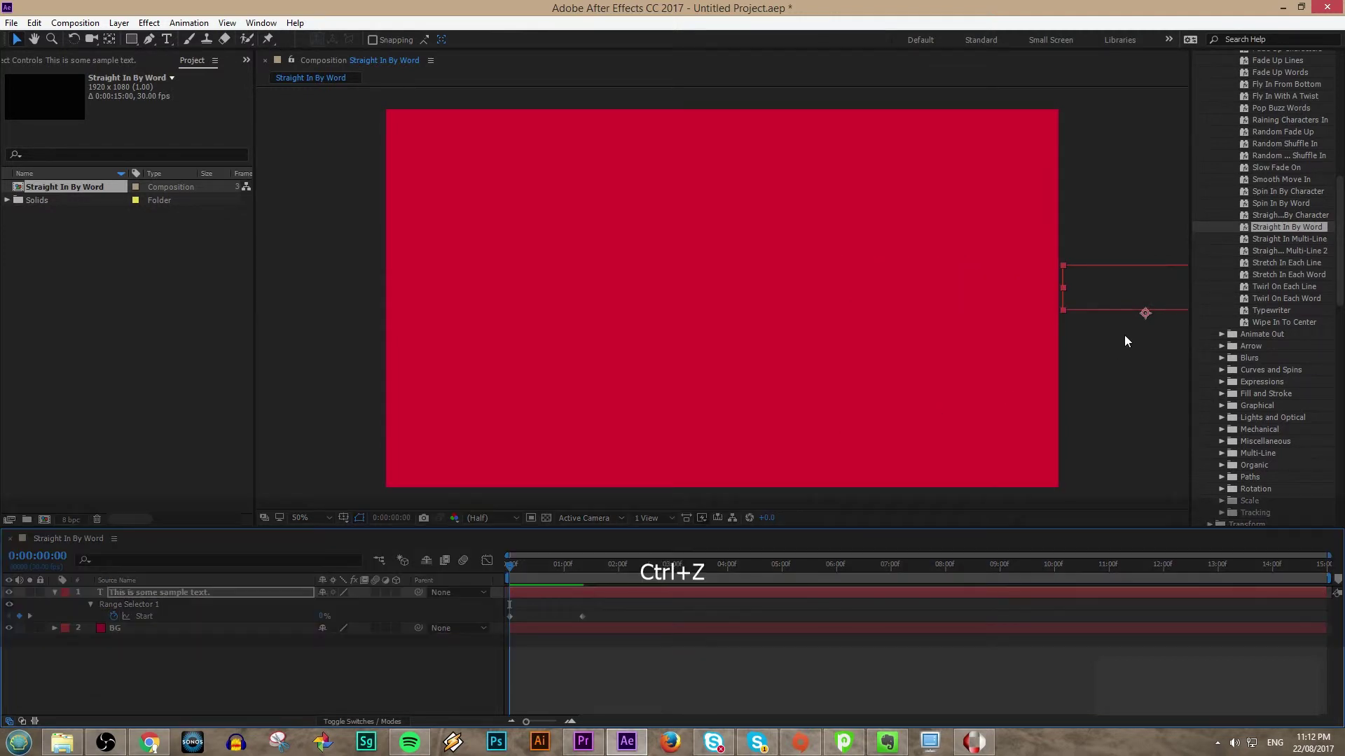
left_click(246, 657)
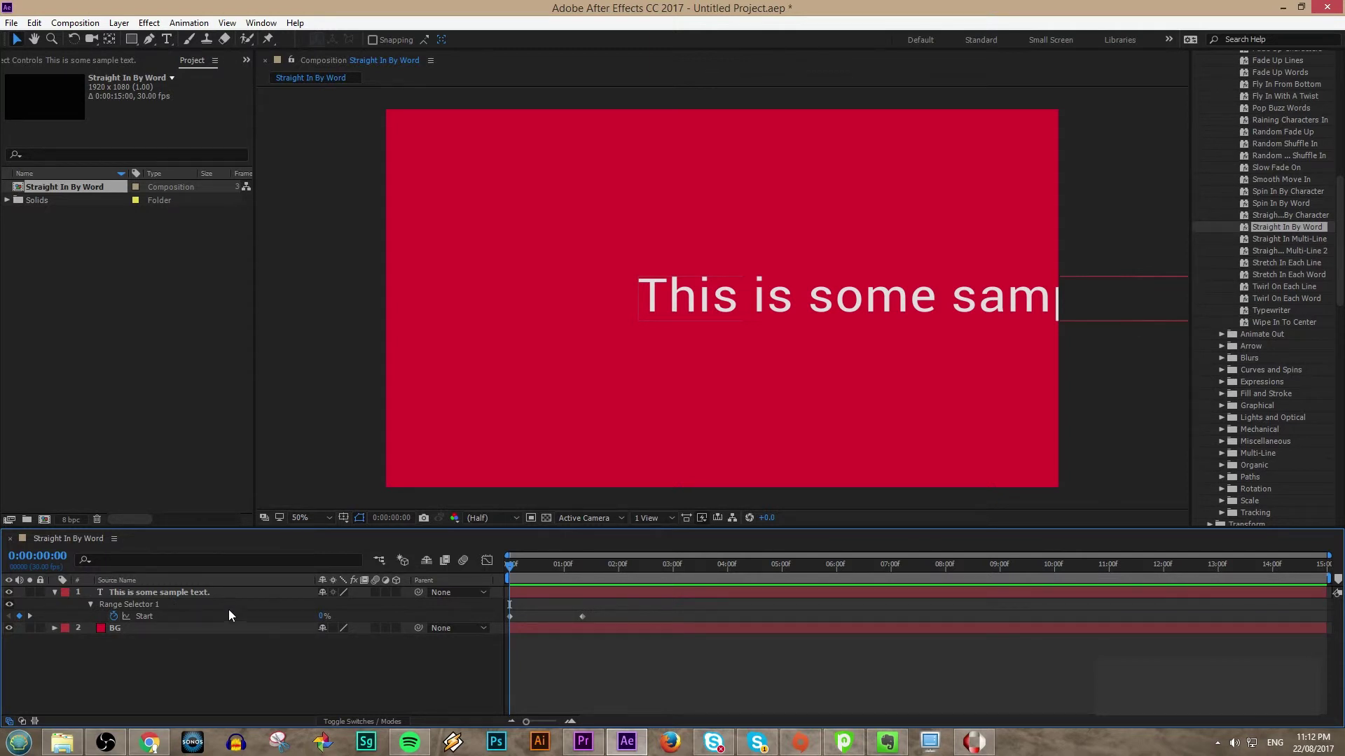
Step: Set the text layer's Animator 1 Position to 1851, 0 so the words start beyond the frame's right edge
left_click(166, 594)
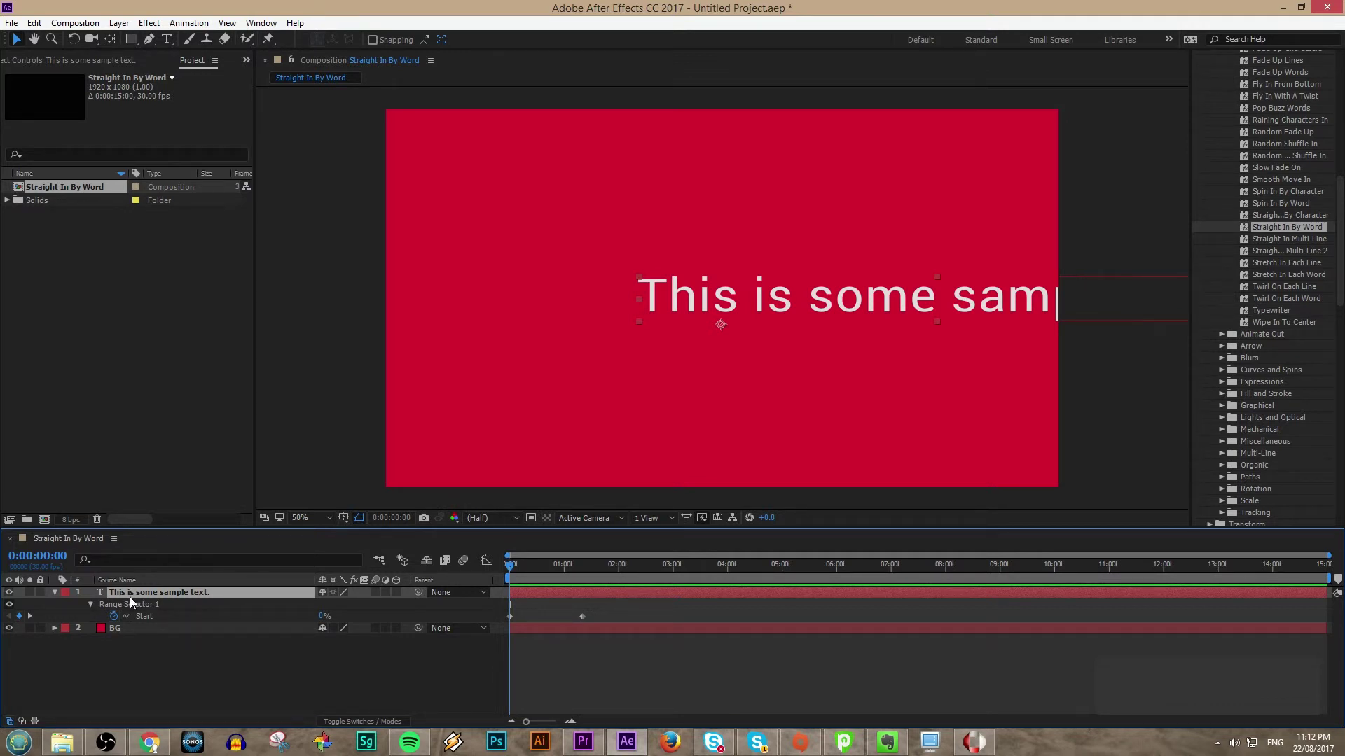
left_click(90, 605)
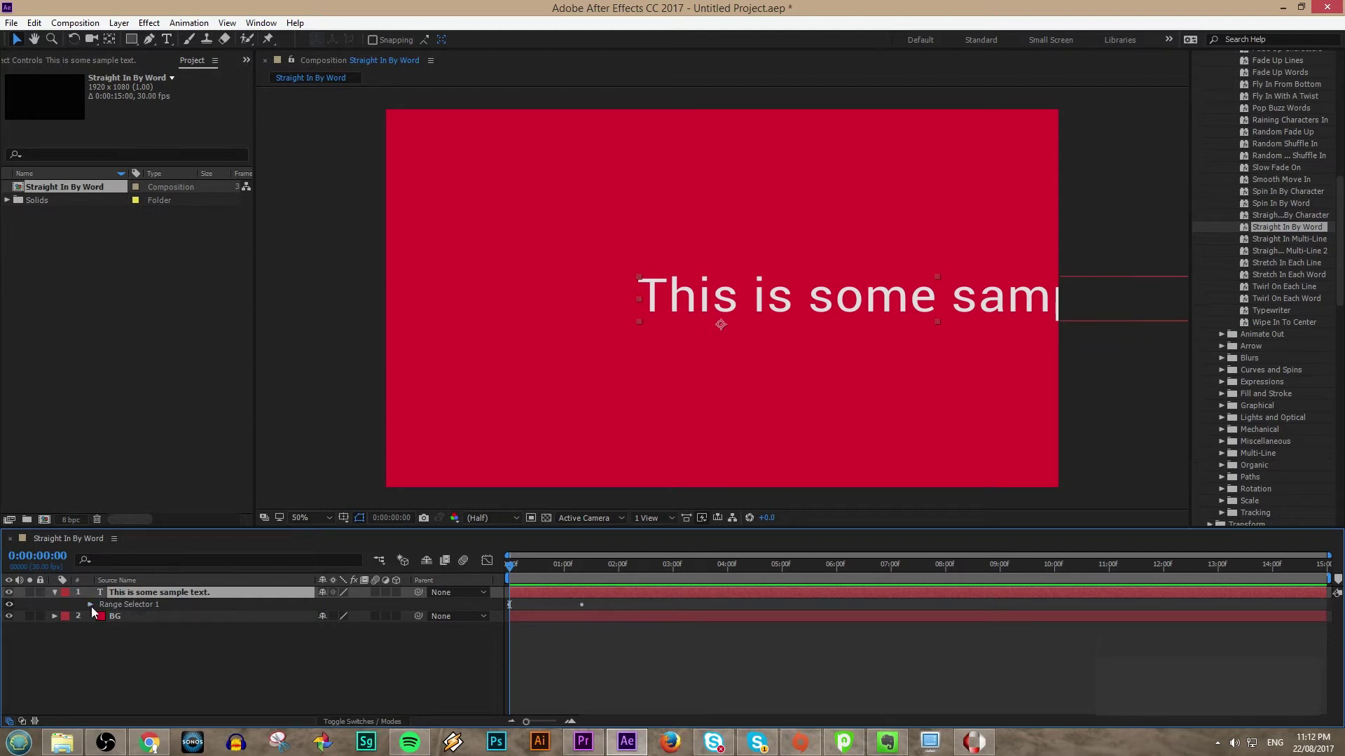
left_click(54, 593)
left_click(55, 592)
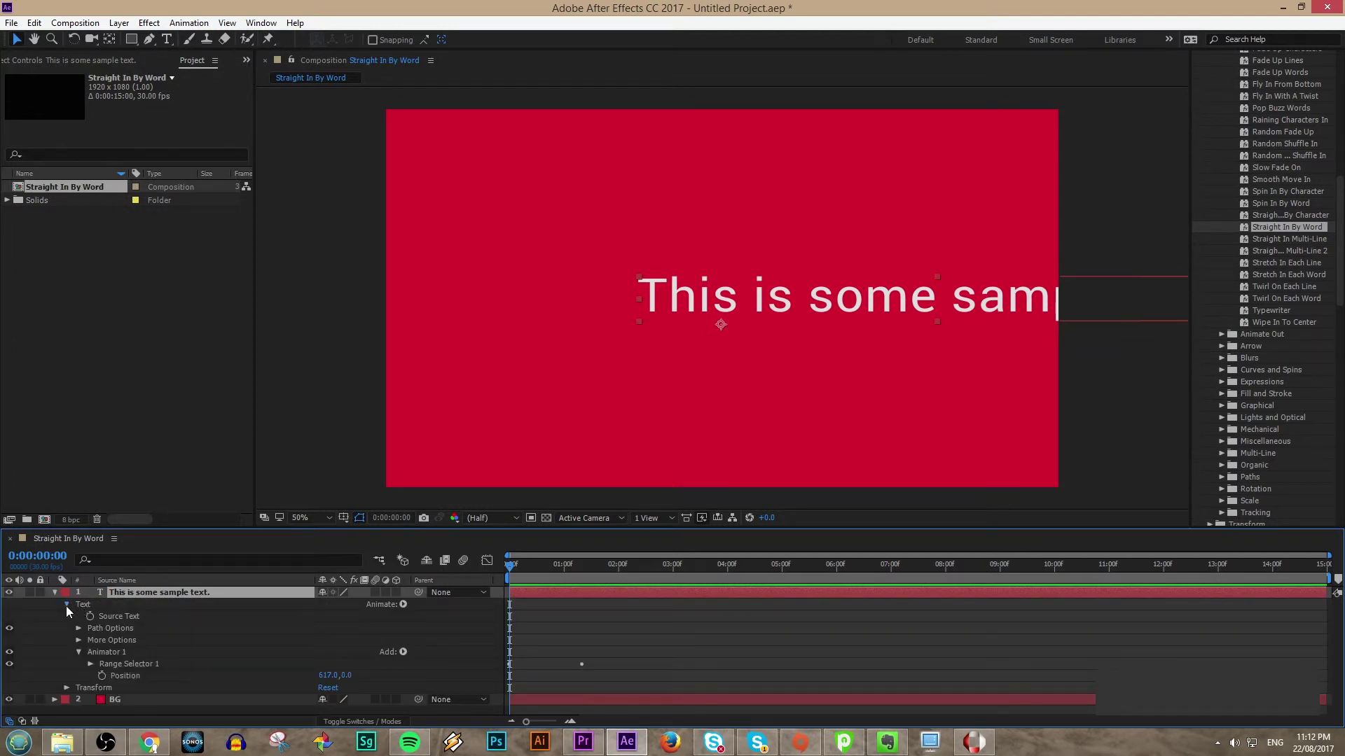
left_click(67, 606)
left_click(66, 604)
left_click_drag(417, 532, 441, 435)
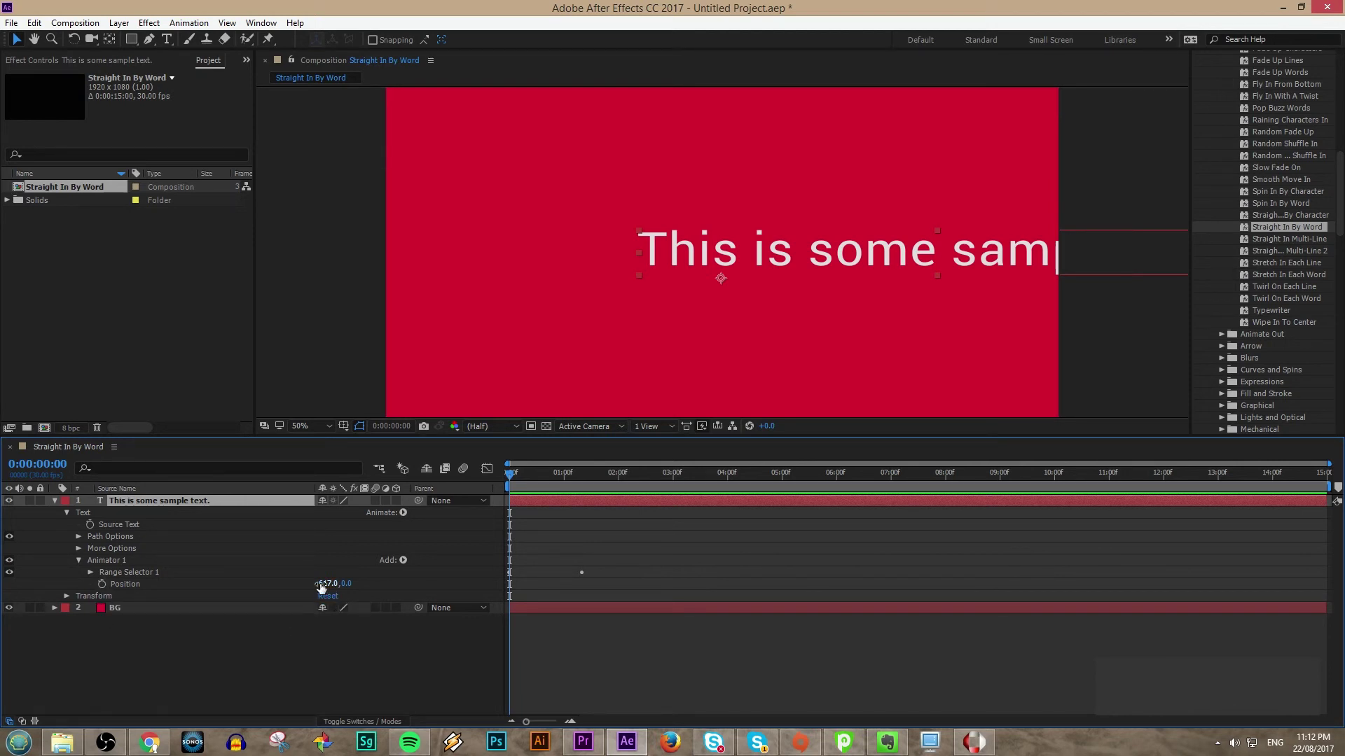
left_click_drag(321, 586, 1164, 563)
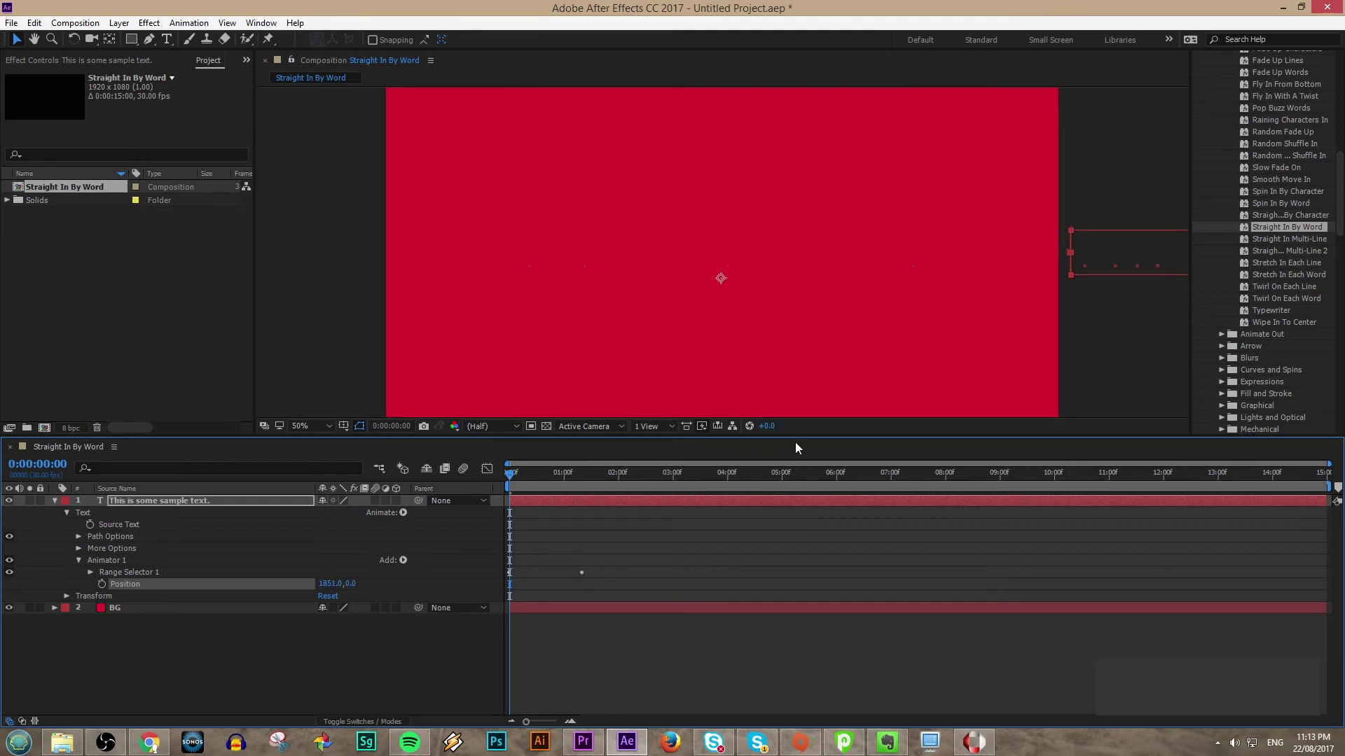
Step: Scrub through the text animation from its start to 0:00:01:13 to check how the words enter
left_click_drag(796, 439, 776, 566)
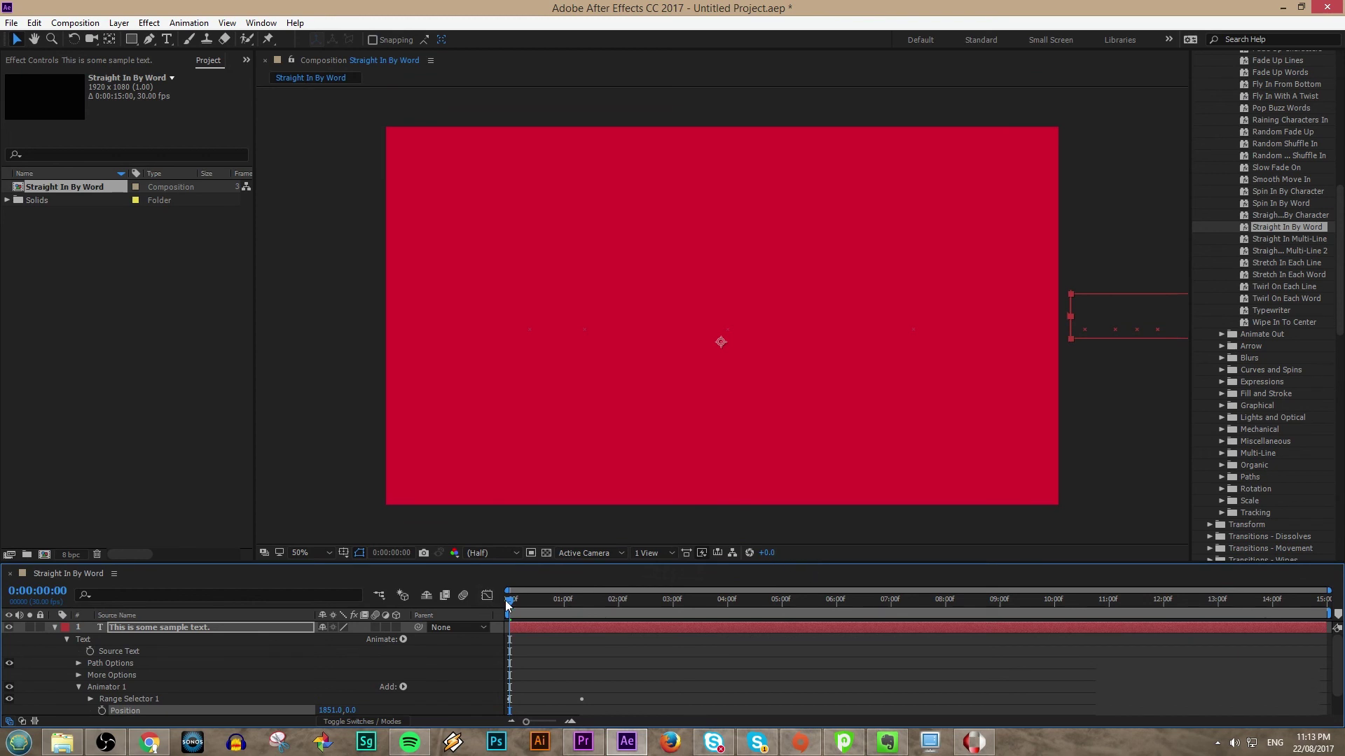
left_click_drag(508, 605, 523, 606)
left_click_drag(539, 604, 590, 610)
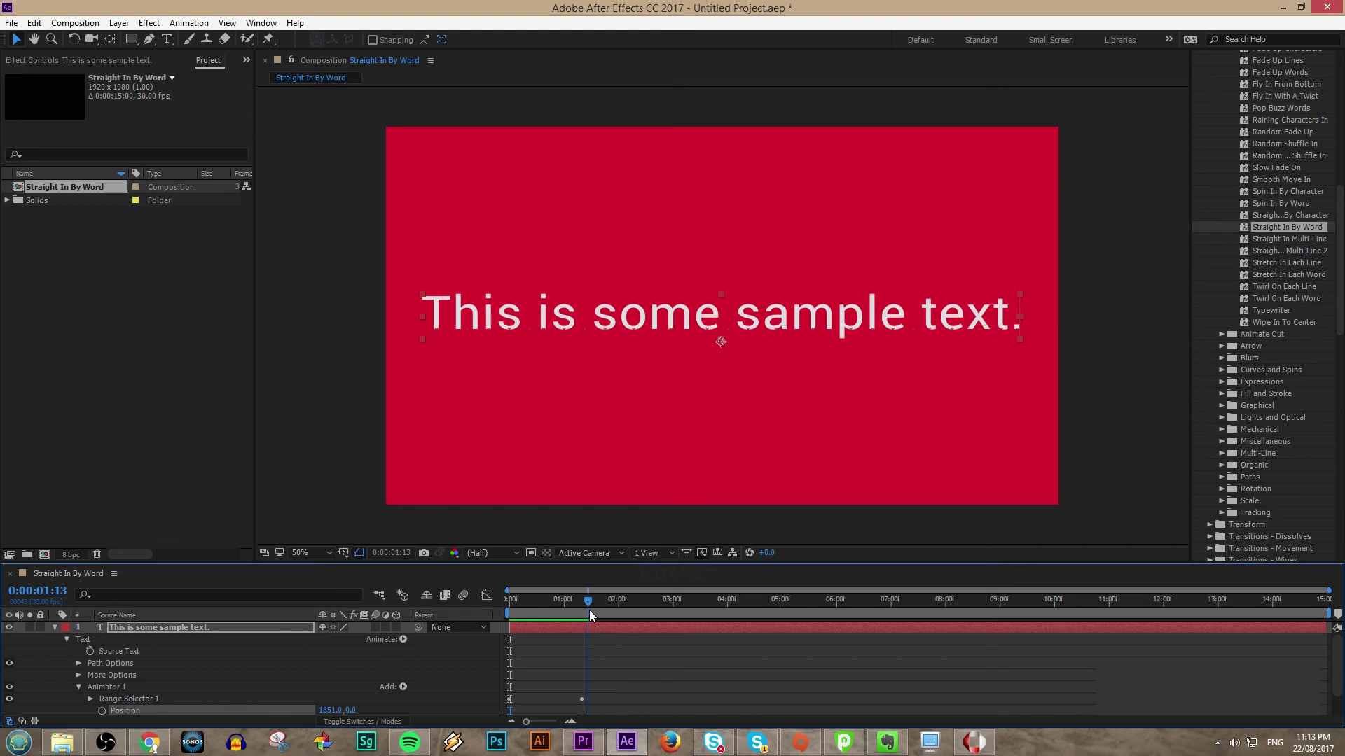
left_click_drag(590, 610, 588, 611)
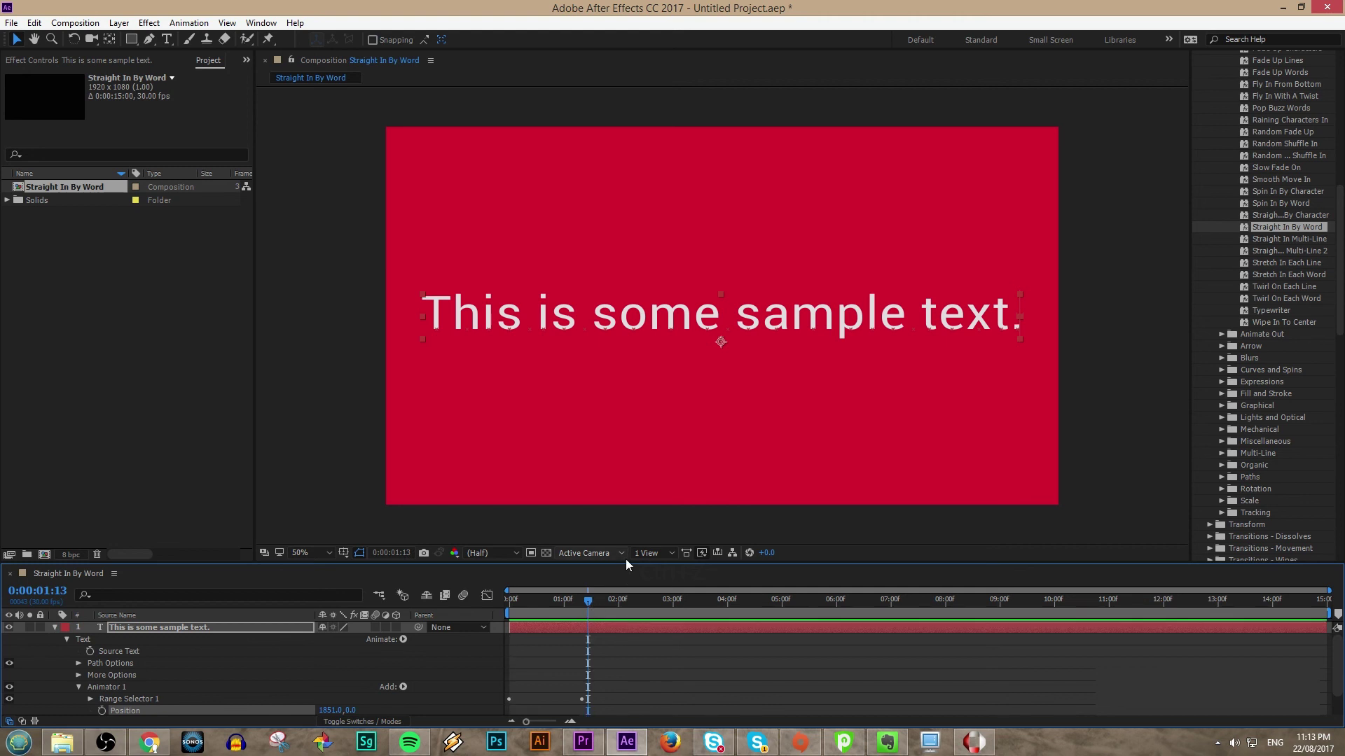